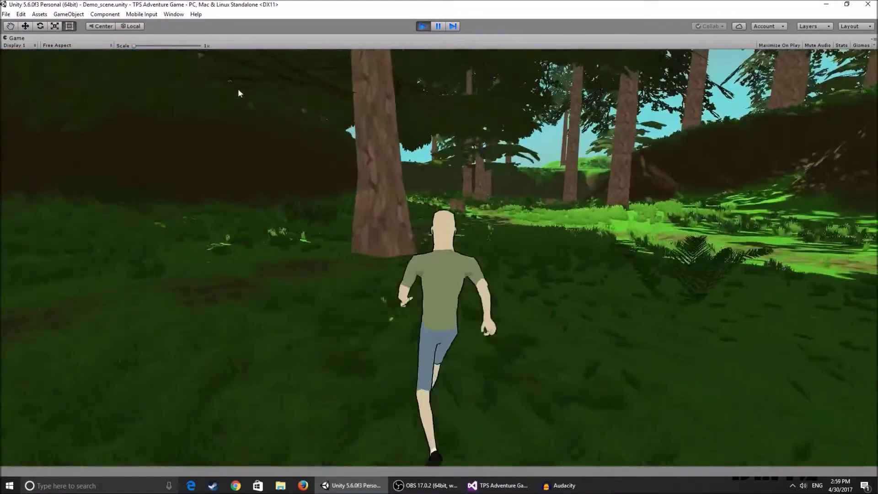
- Walk the character through the forest past the seated man towards the house, and stop play mode
key(w)
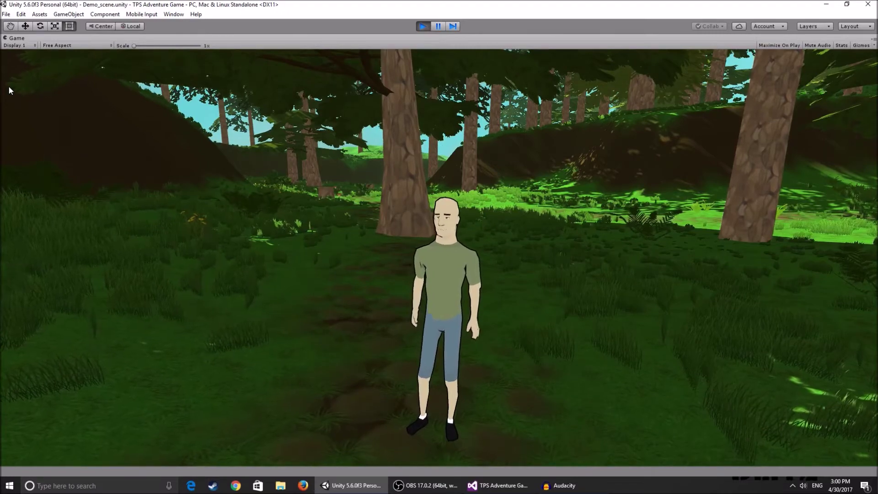
key(w)
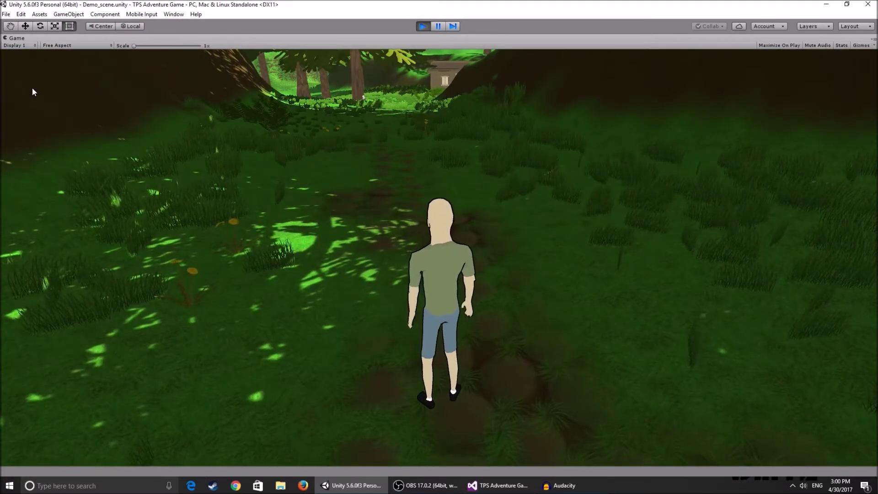
key(w)
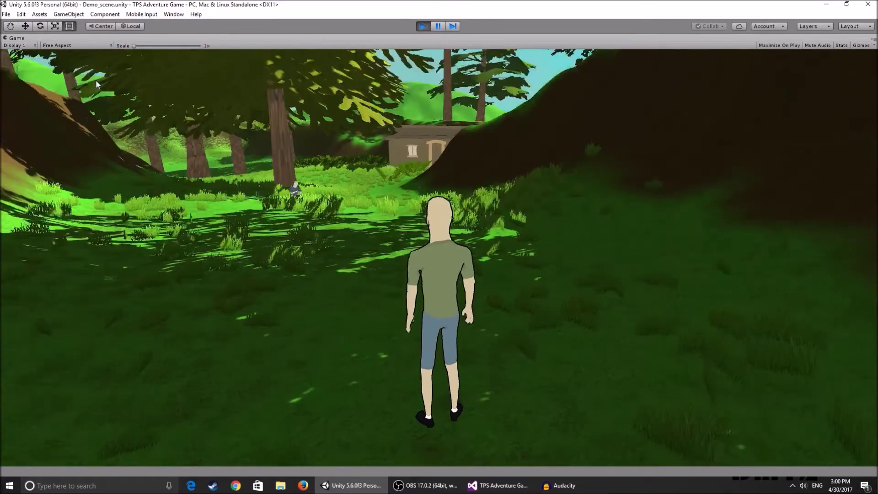
key(w)
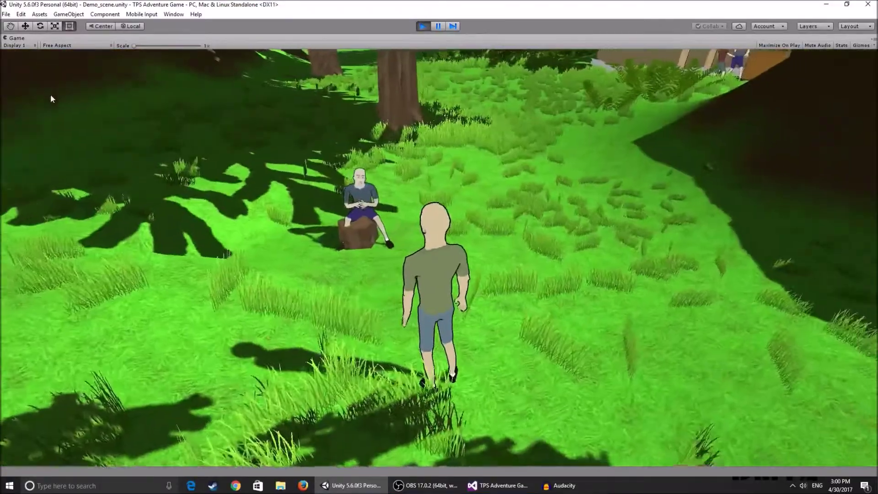
key(w)
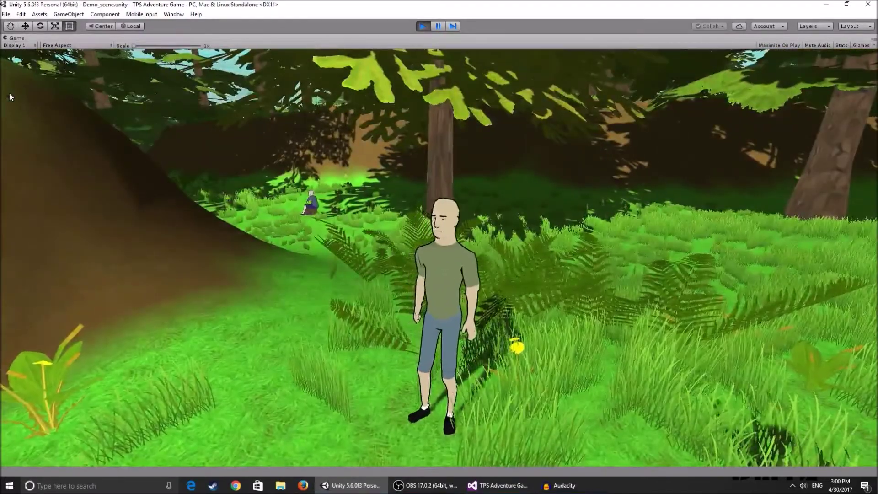
key(w)
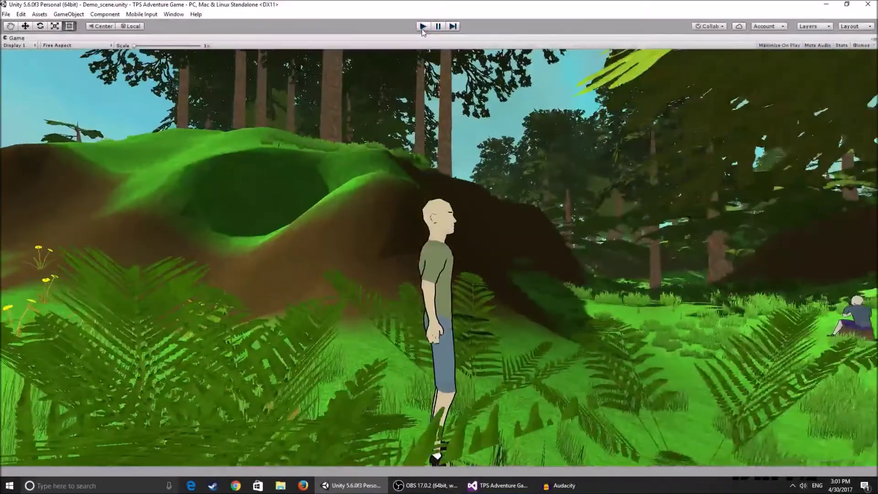
click(422, 26)
- Place the ai_red4 prefab from My Stuff > Prefabs > AI in the forest scene
right_drag(232, 238, 166, 276)
key(w)
click(36, 437)
click(37, 444)
double_click(155, 373)
right_drag(196, 231, 282, 264)
scroll(317, 387, down, 3)
key(a)
drag(383, 427, 266, 225)
right_drag(302, 238, 263, 161)
key(w)
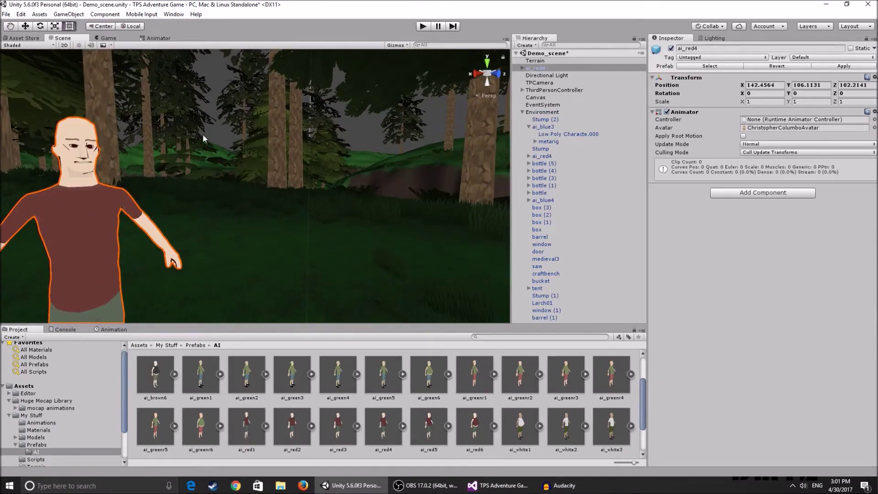
- Search the Asset Store for "Mocap" and restrict the results to free assets
click(30, 37)
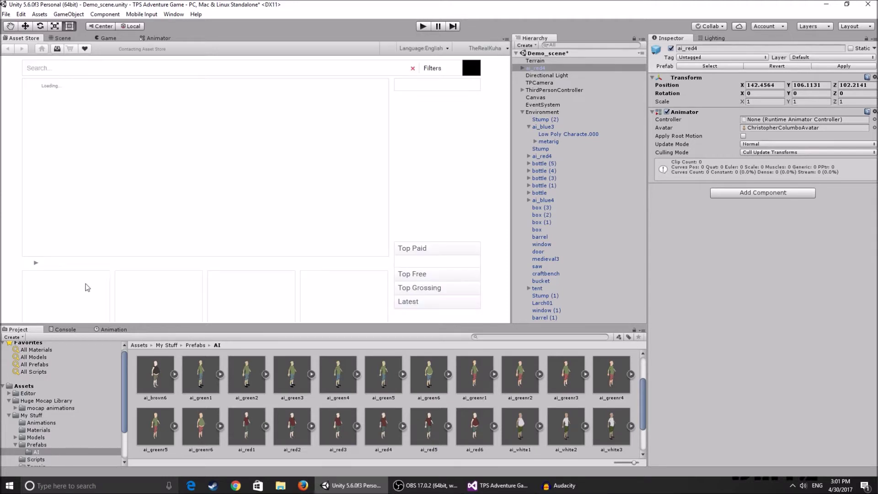
click(205, 70)
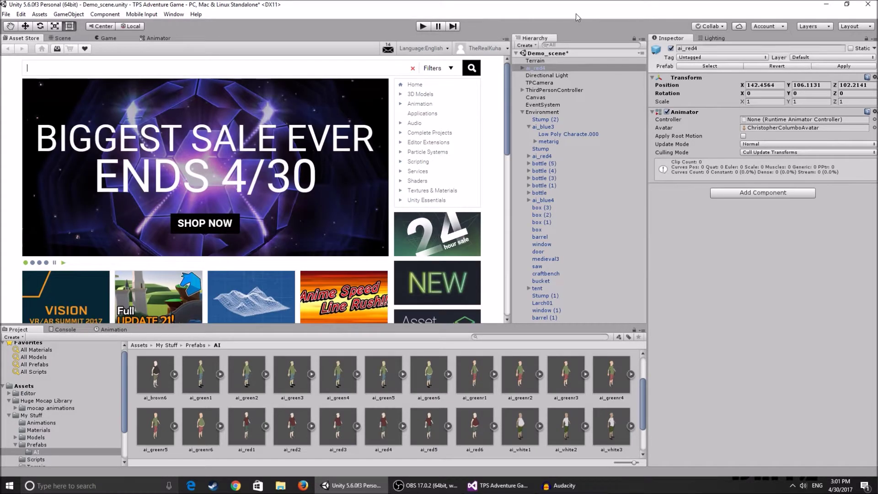
text(Mocap)
key(Return)
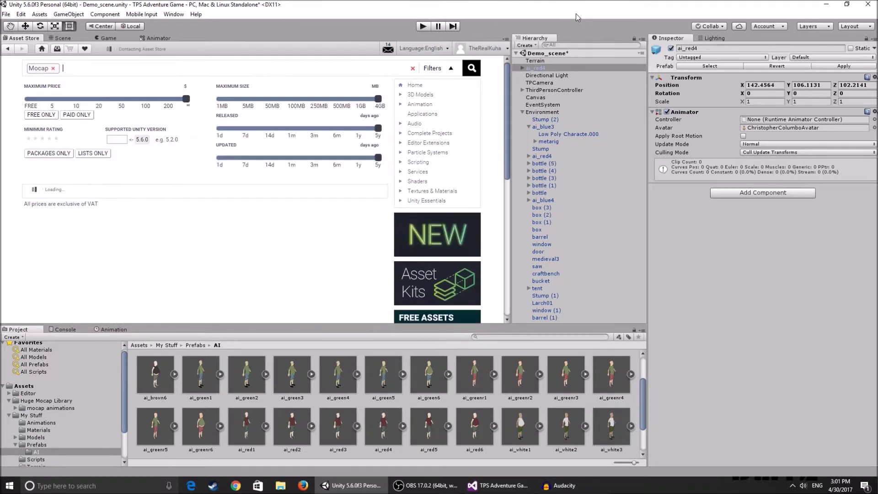
click(41, 114)
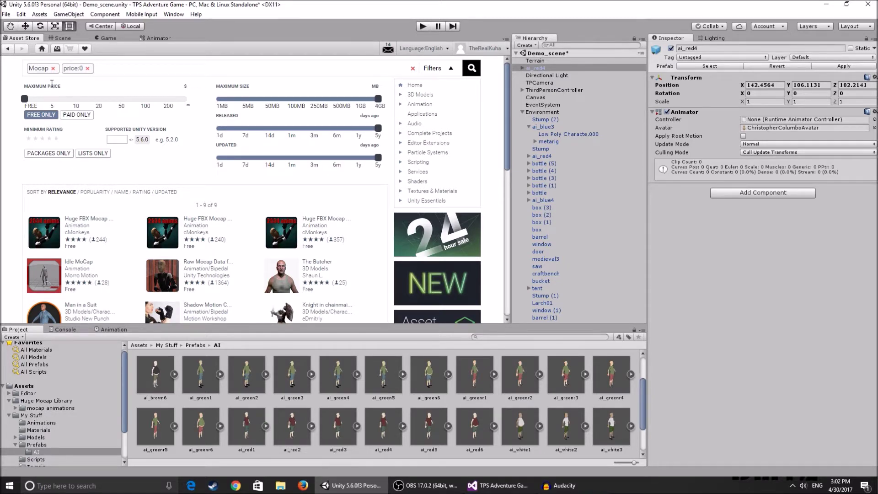
- Examine the Asset Store pages of Huge FBX Mocap Library part 2 and part 1, including the description of part 1
click(54, 224)
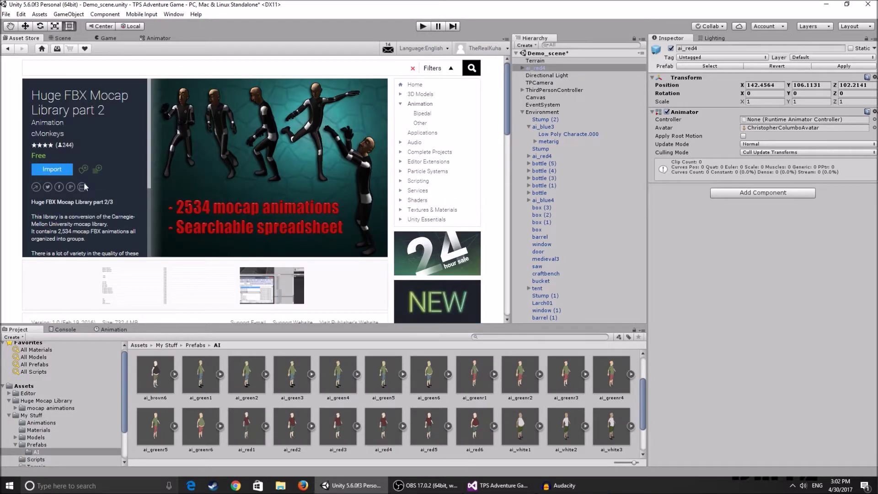
click(8, 48)
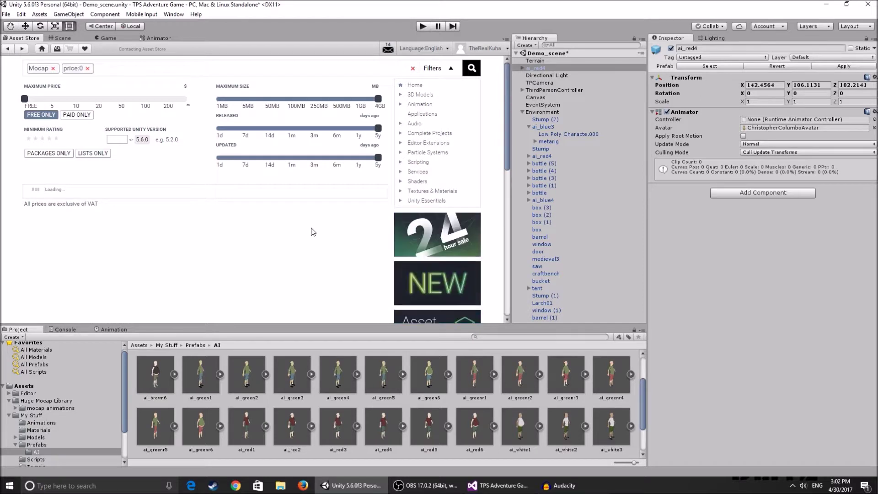
click(280, 227)
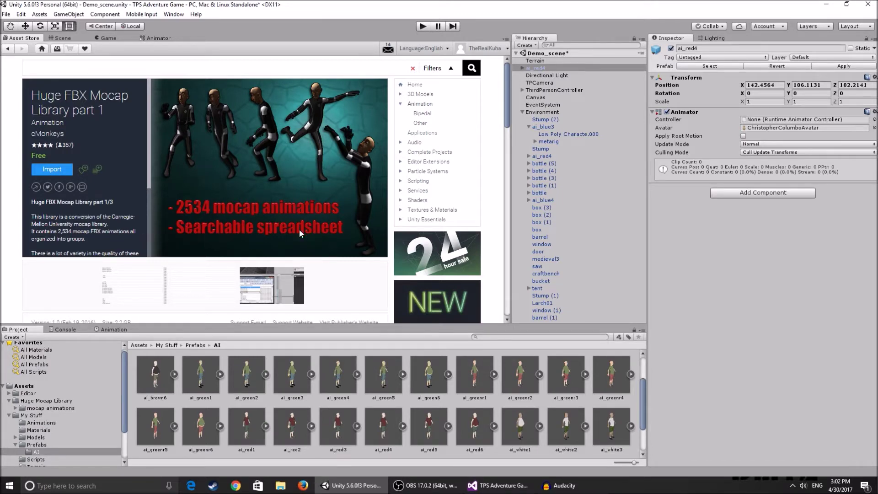
scroll(298, 196, down, 4)
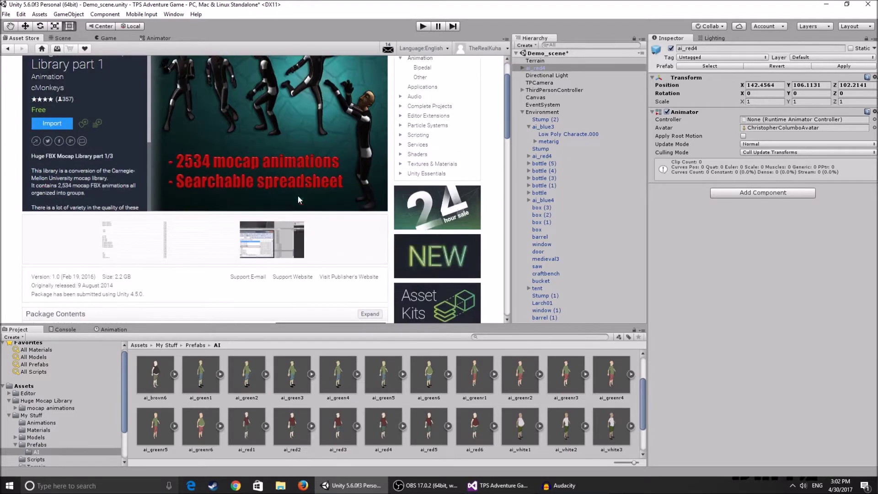
scroll(298, 196, up, 4)
scroll(80, 209, down, 3)
scroll(81, 209, down, 5)
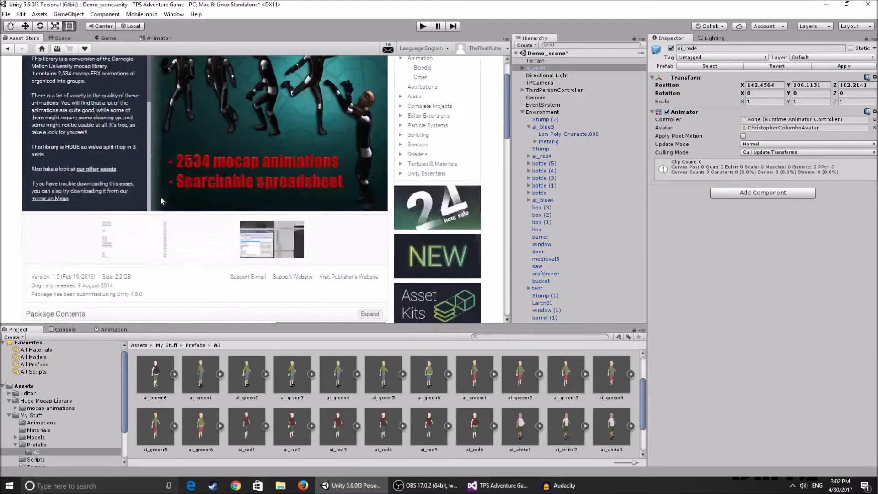
scroll(174, 202, up, 4)
scroll(94, 148, up, 5)
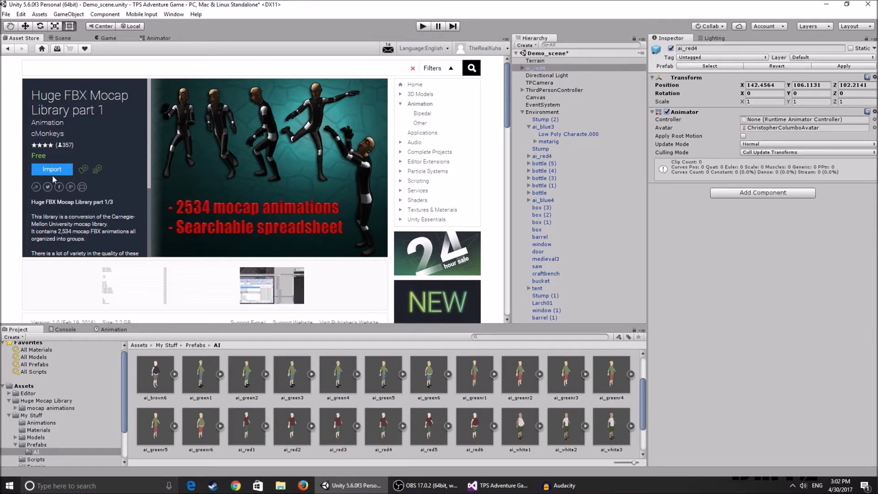
- Browse the mocap animations folder of Huge Mocap Library in an enlarged Project area, including the contents of subfolder 02
click(42, 401)
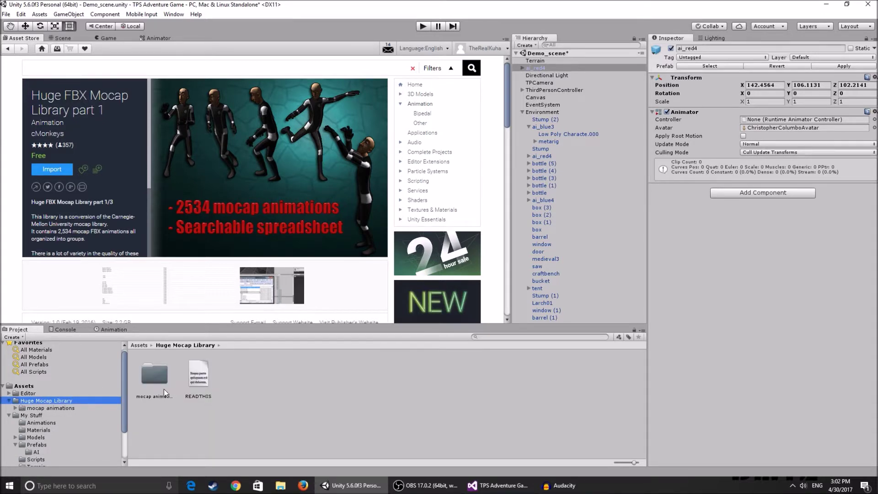
click(46, 408)
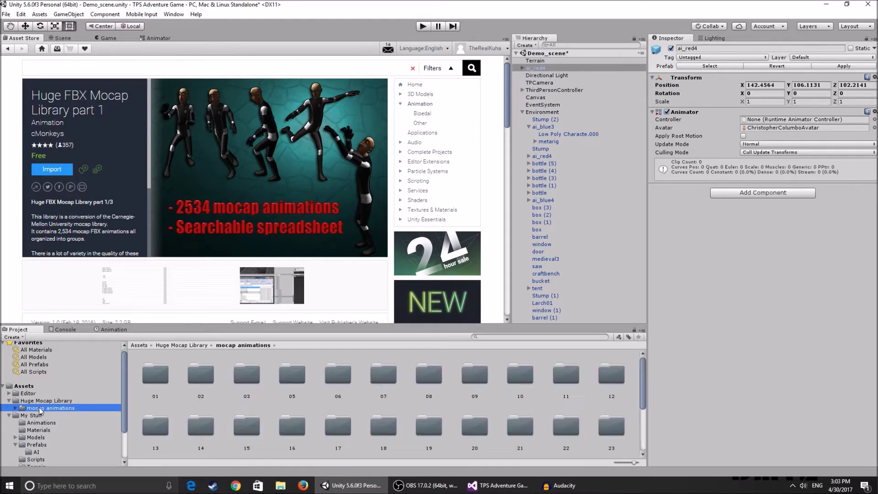
scroll(457, 414, down, 3)
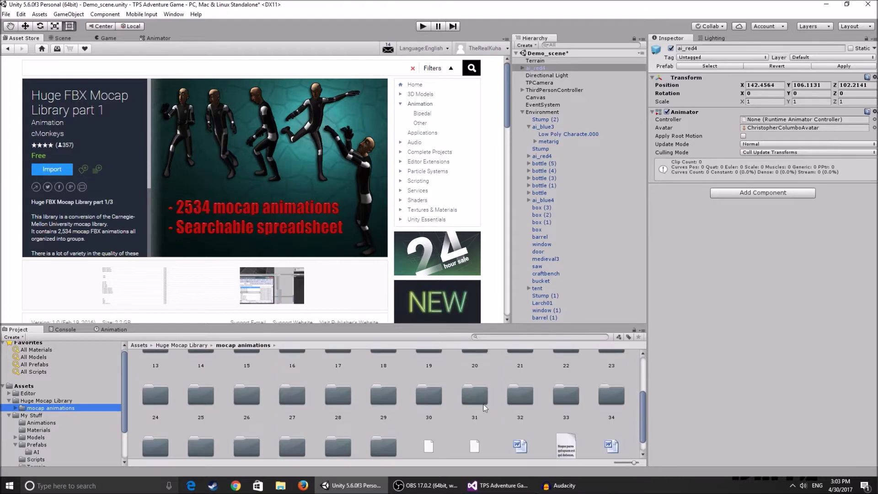
drag(530, 325, 529, 218)
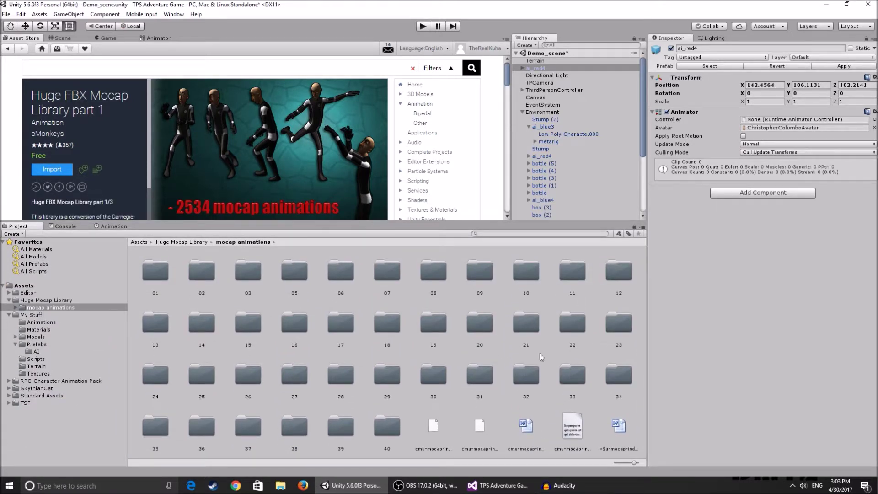
double_click(220, 280)
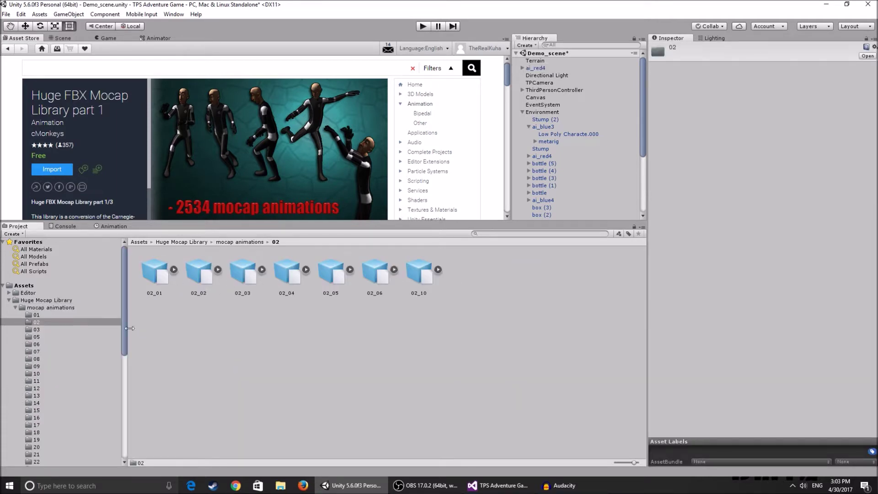
click(63, 308)
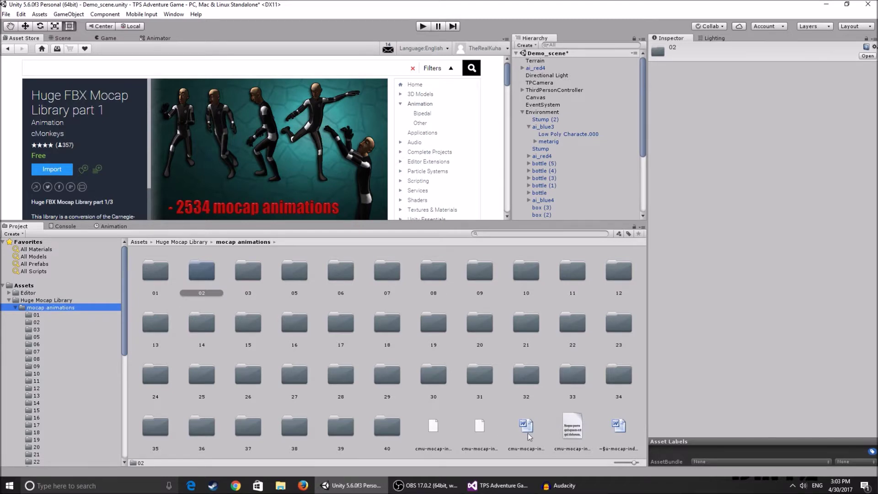
- Open cmu-mocap-index-text in Visual Studio and read the animation descriptions for subjects 1 to 3
click(573, 435)
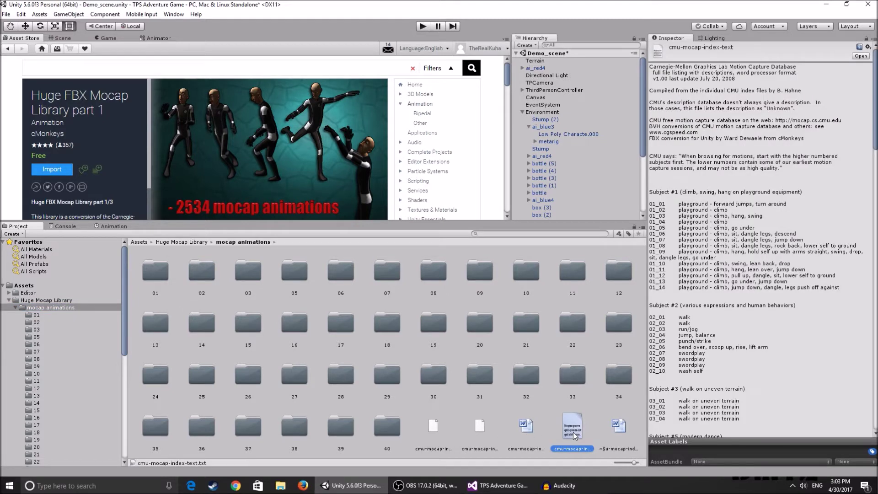
double_click(573, 432)
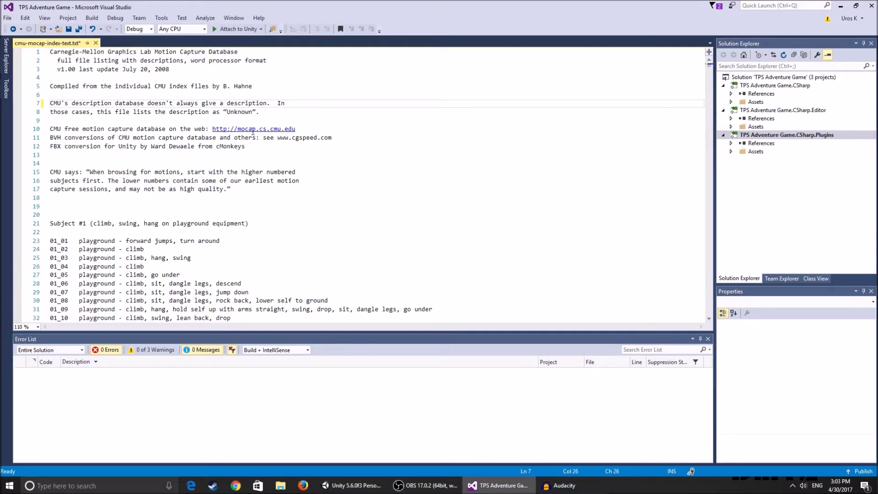
drag(320, 230, 196, 208)
scroll(178, 209, down, 2)
scroll(177, 212, up, 1)
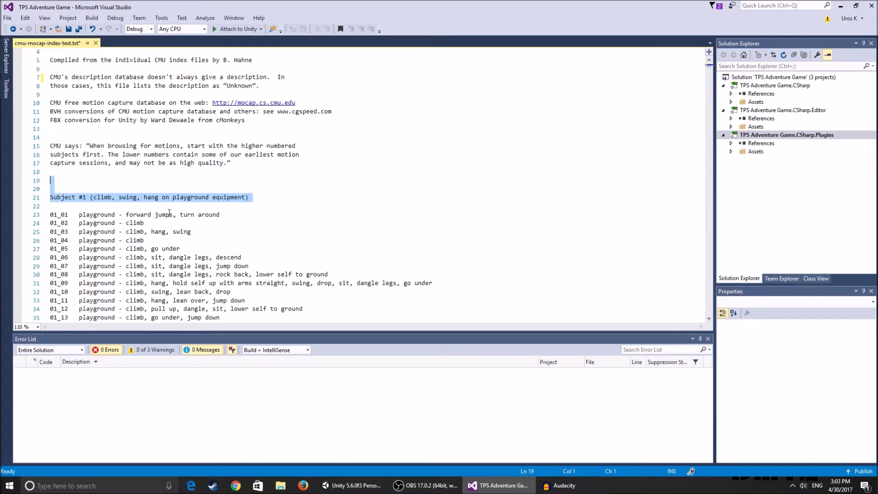
scroll(65, 219, down, 6)
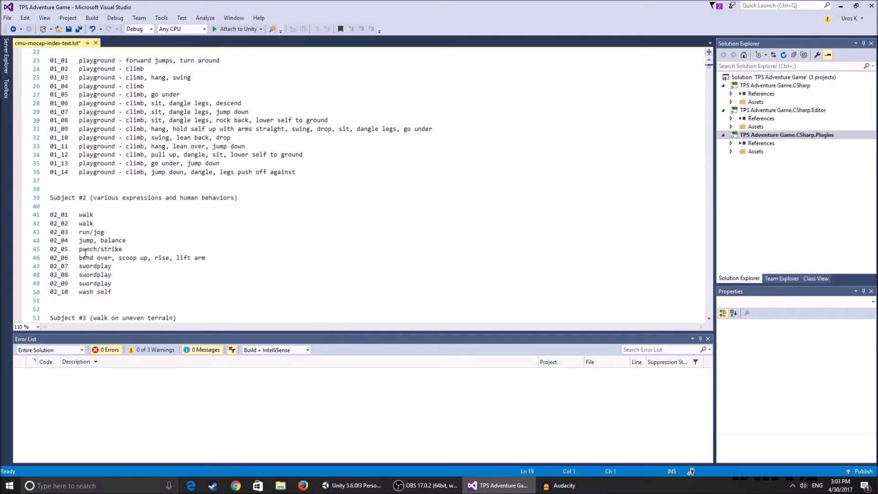
scroll(69, 277, down, 1)
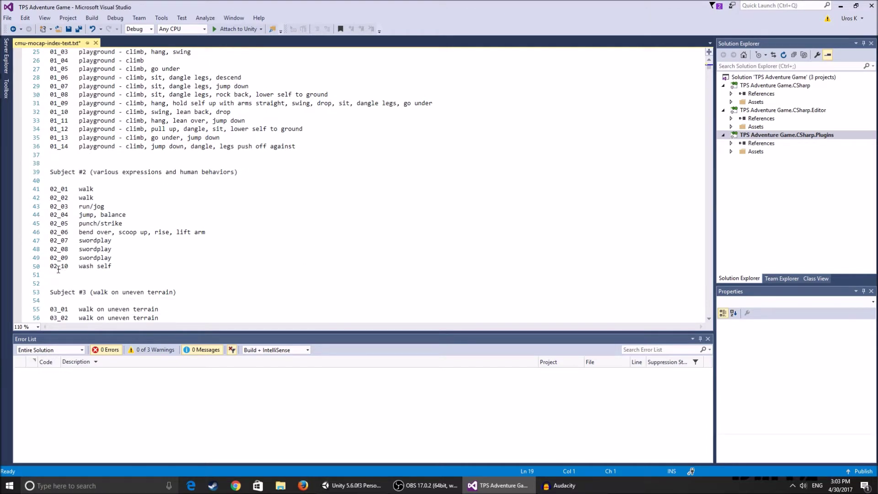
scroll(63, 266, down, 3)
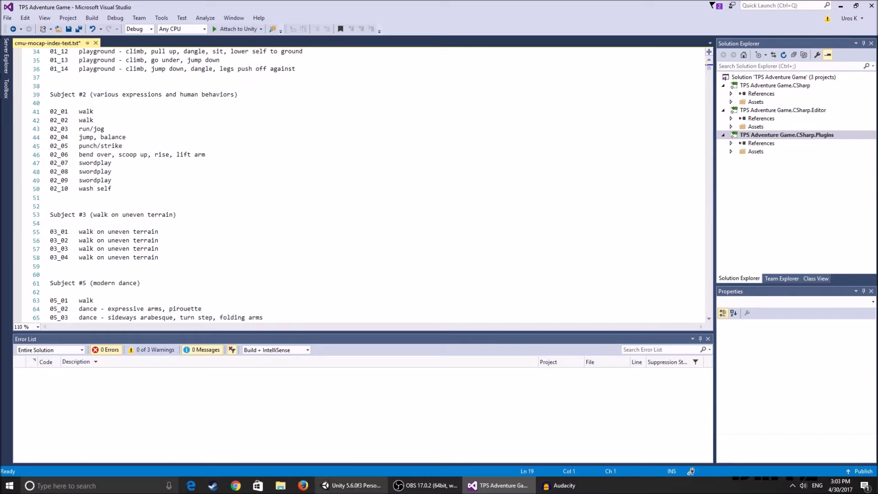
- Switch back to Unity and inspect animation 02_05 from mocap folder 02 in an enlarged, rotated preview
click(353, 485)
double_click(208, 284)
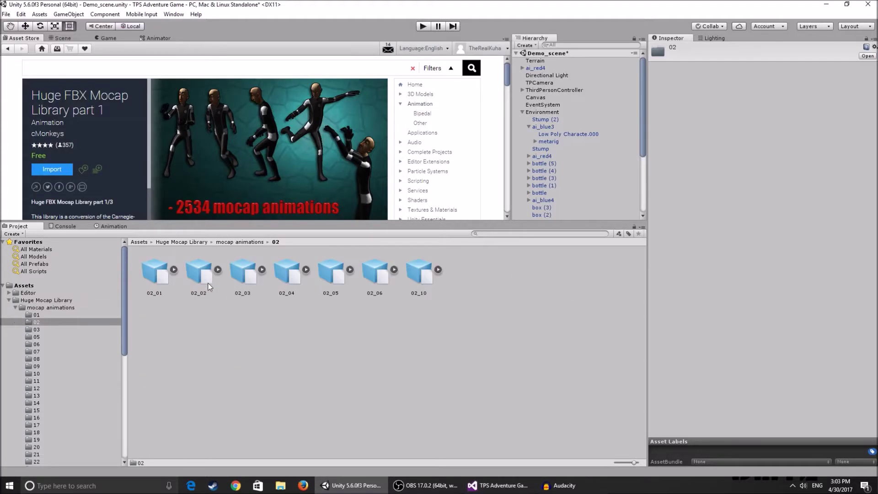
click(331, 268)
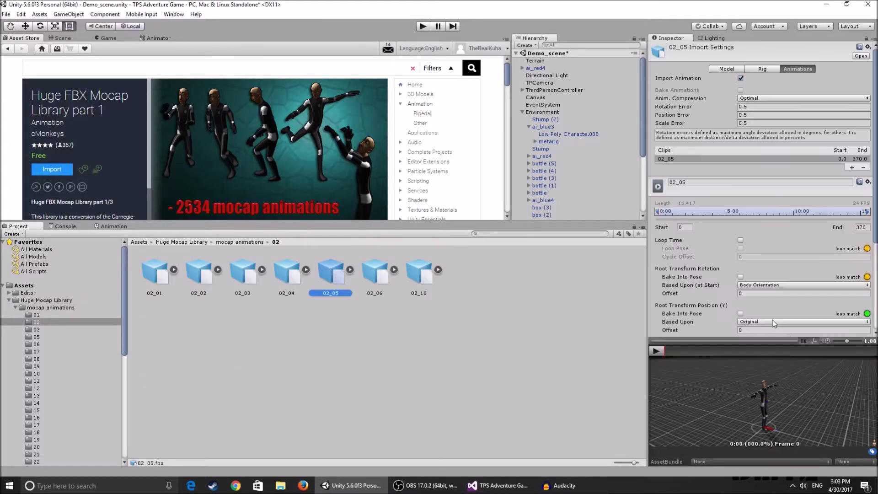
scroll(757, 388, up, 1)
drag(762, 341, 743, 275)
right_drag(767, 344, 775, 344)
drag(775, 344, 796, 346)
- Preview the ai_greenr3 prefab from Prefabs > AI and locate its assigned avatar asset in the project
scroll(43, 357, down, 10)
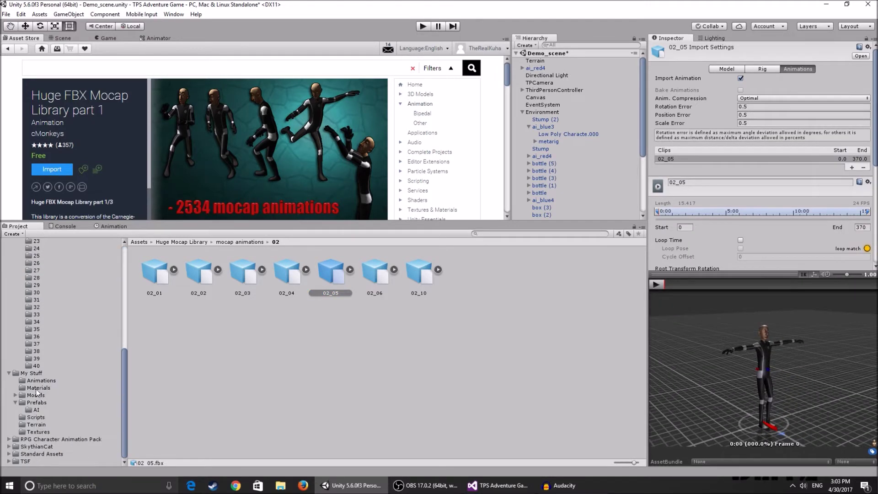
click(36, 402)
double_click(141, 280)
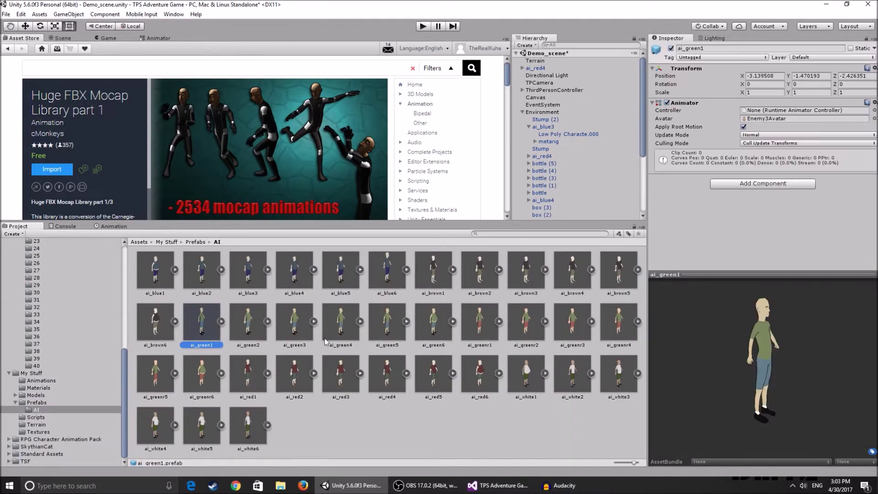
click(570, 323)
drag(750, 343, 788, 313)
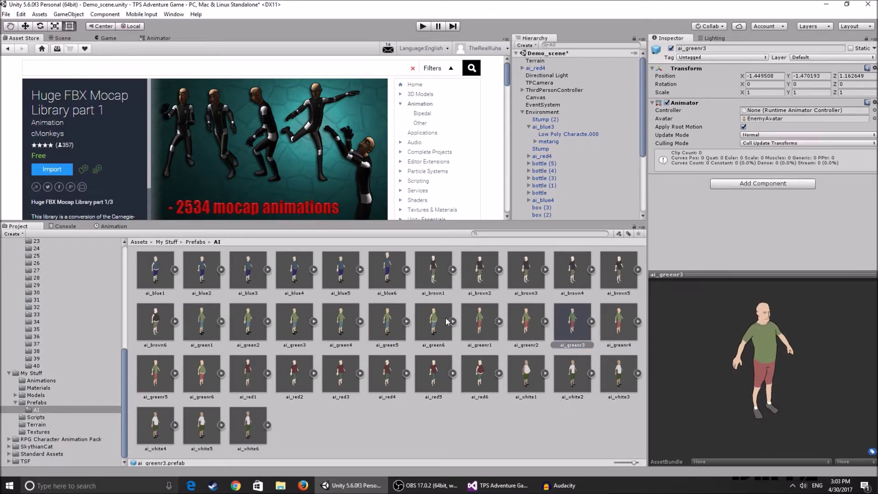
click(767, 120)
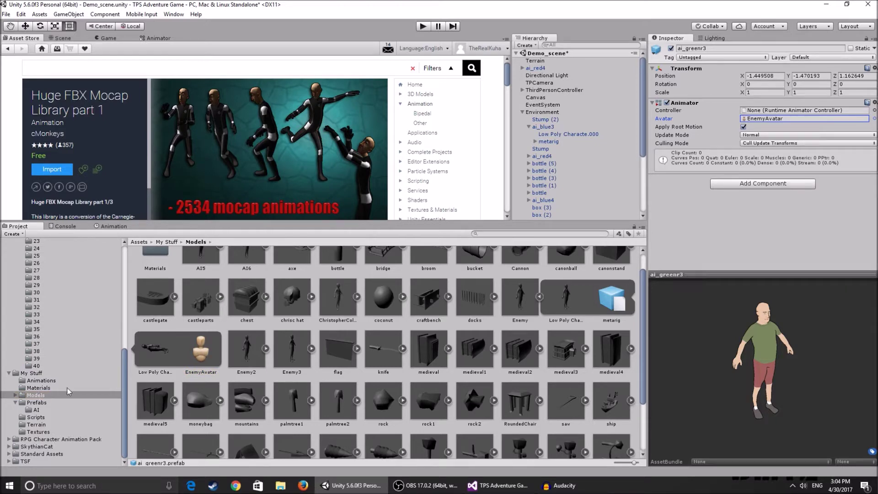
- Locate the EnemyAvatar assigned to ai_greenr3 within the Enemy model and check that model's rig import settings
click(538, 298)
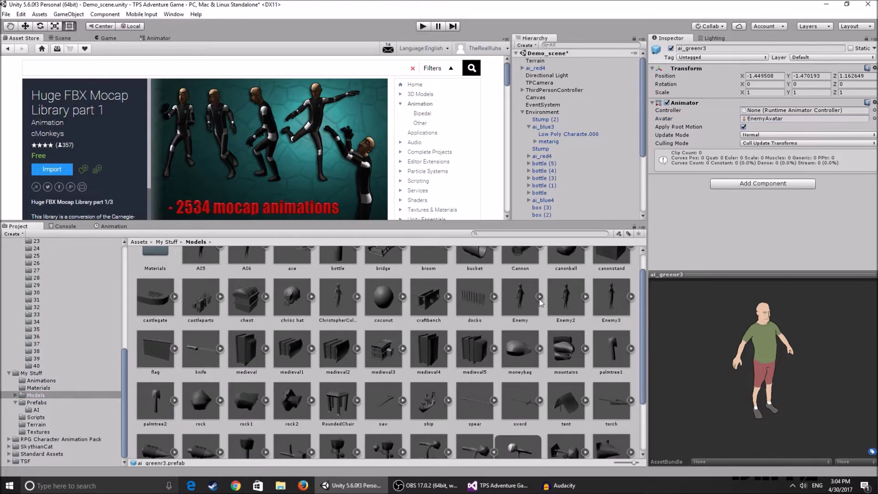
click(540, 297)
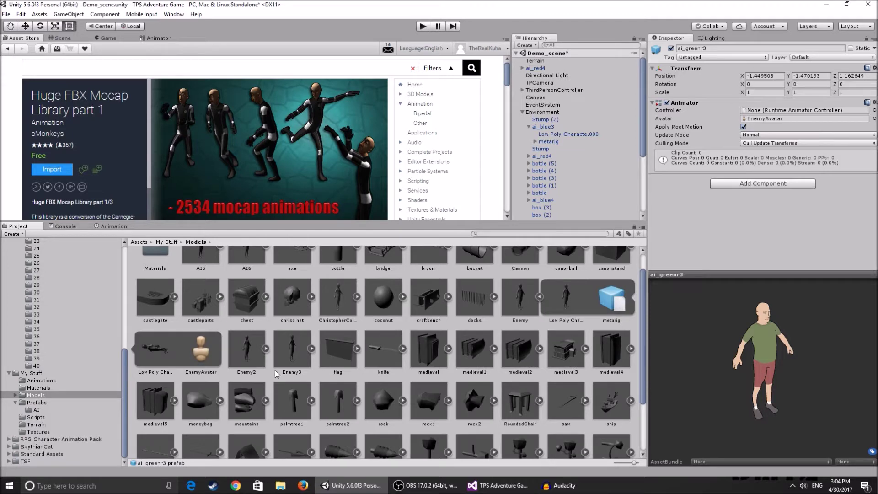
click(766, 120)
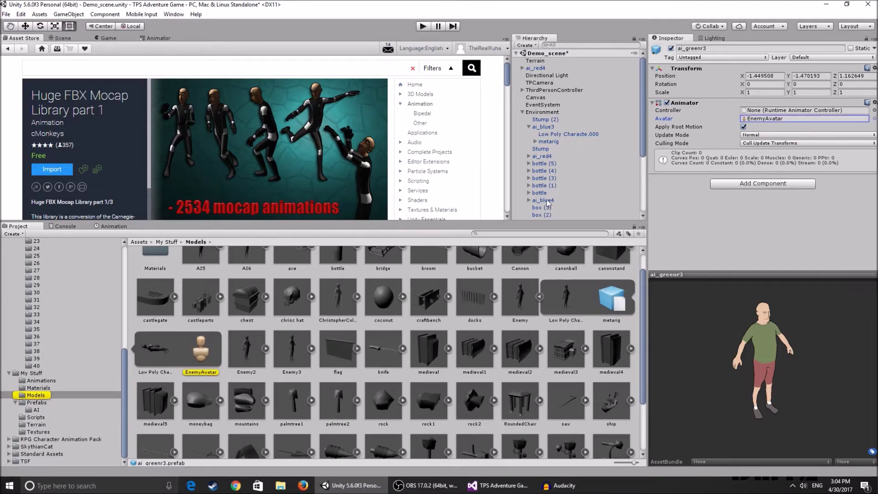
click(522, 300)
click(766, 69)
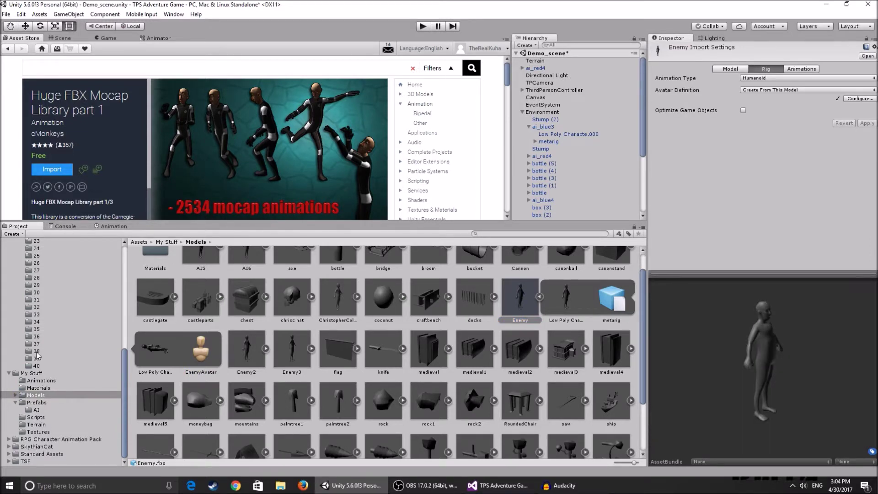
- Open mocap animations folder 02 and inspect the sub-assets of 02_02 and 02_01
scroll(43, 366, up, 8)
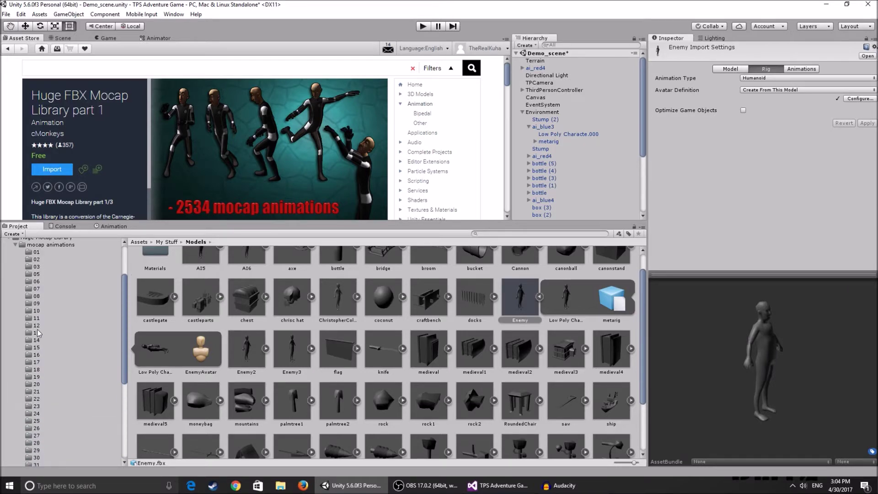
click(36, 267)
click(37, 259)
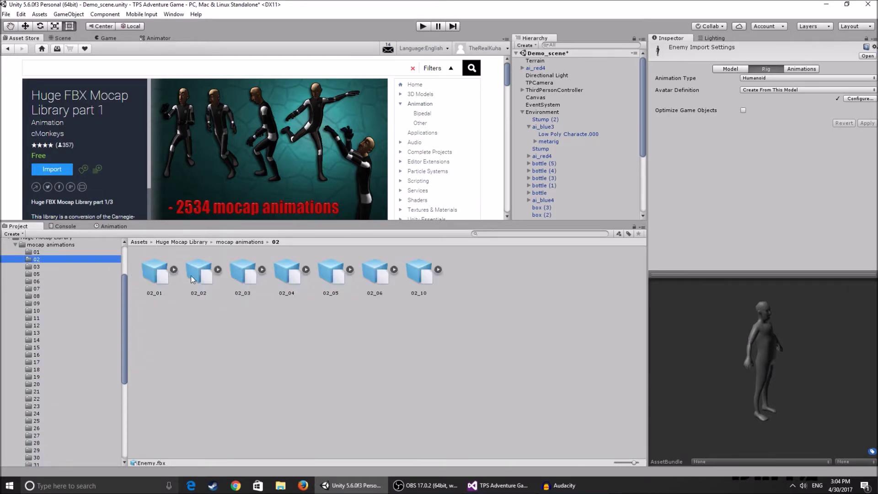
click(218, 270)
click(288, 270)
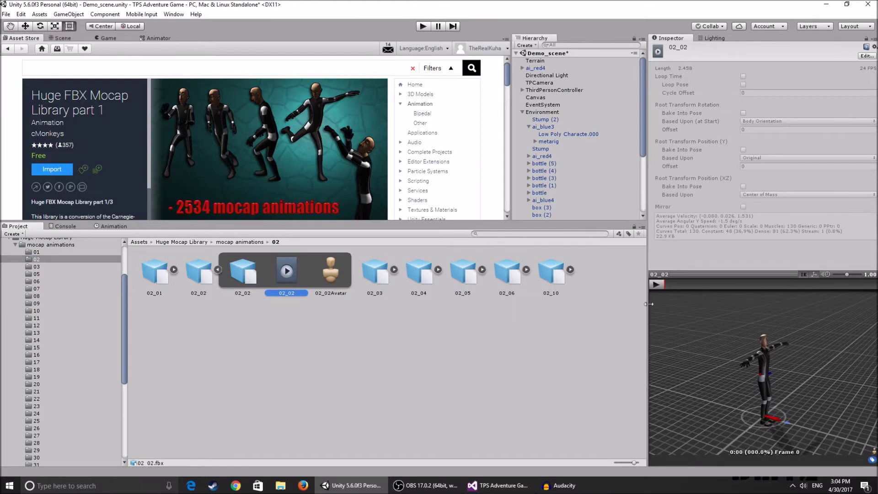
click(174, 270)
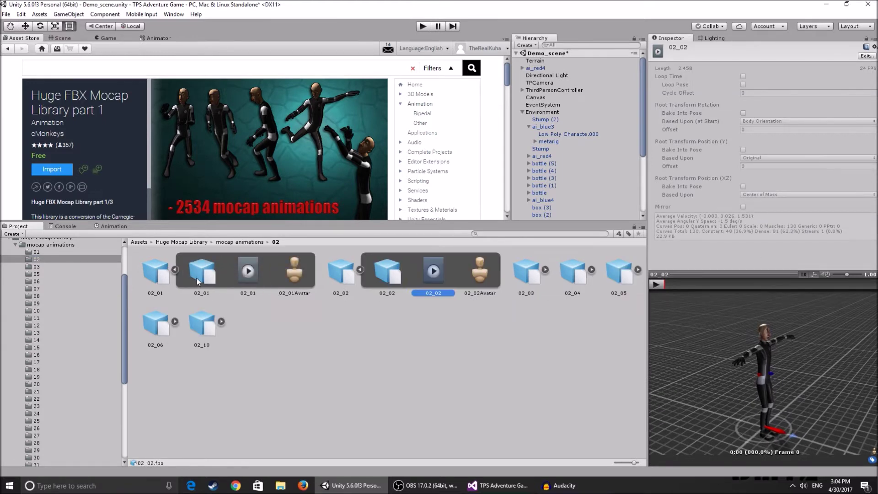
click(175, 269)
- Review the animation import settings of the 02_02 asset and play its clip in a rotated preview
click(211, 273)
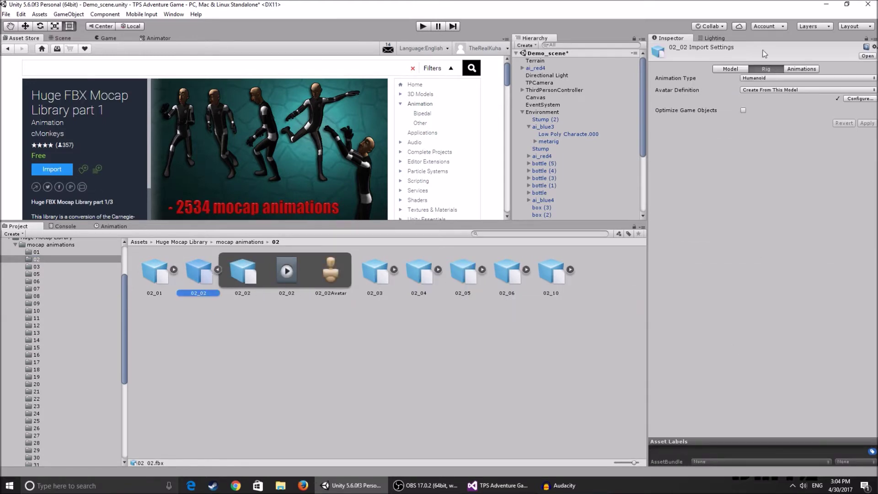
click(737, 71)
click(800, 69)
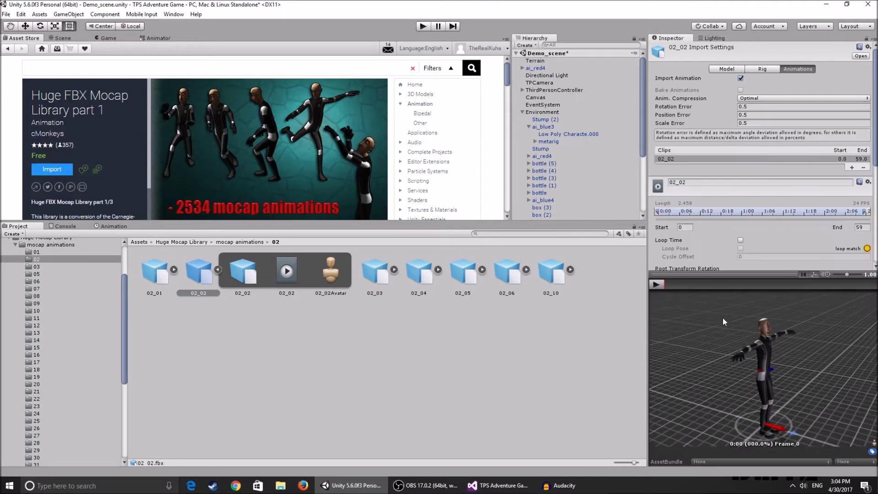
click(657, 284)
drag(757, 356, 804, 370)
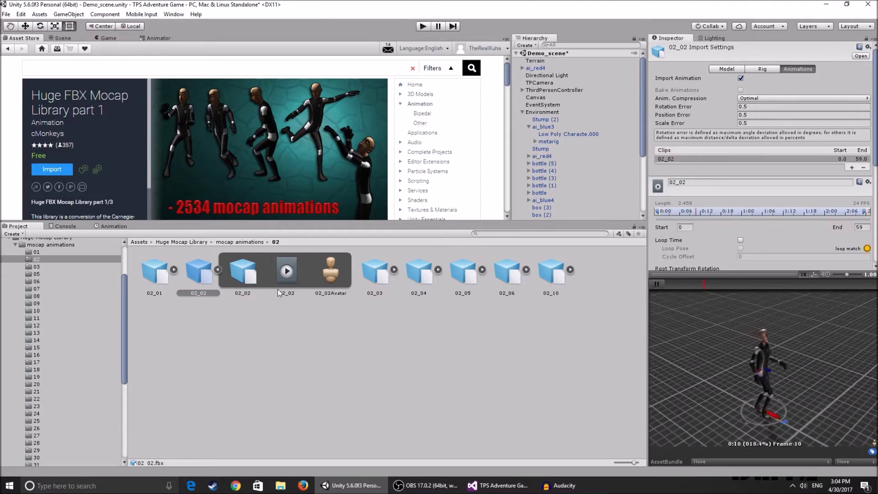
- Collapse 02_02, check the descriptions in Visual Studio, return to Unity and play the 02_05 animation preview
click(218, 269)
click(498, 485)
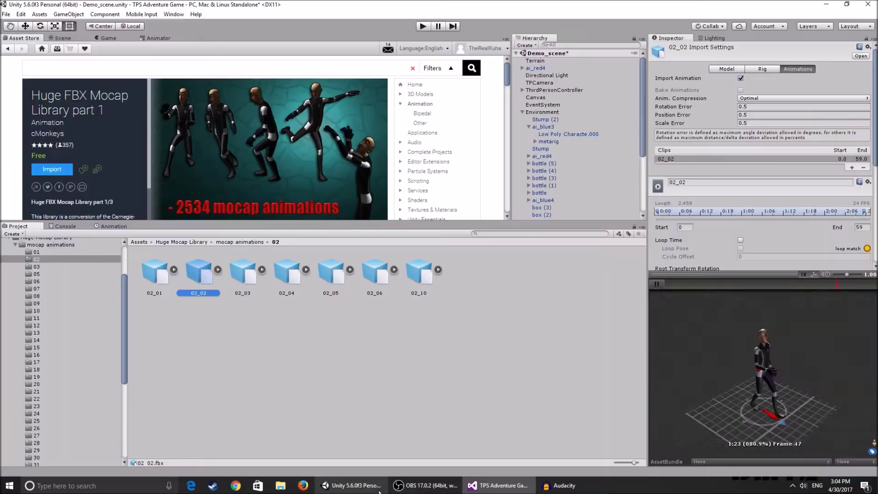
click(352, 486)
click(350, 270)
click(344, 276)
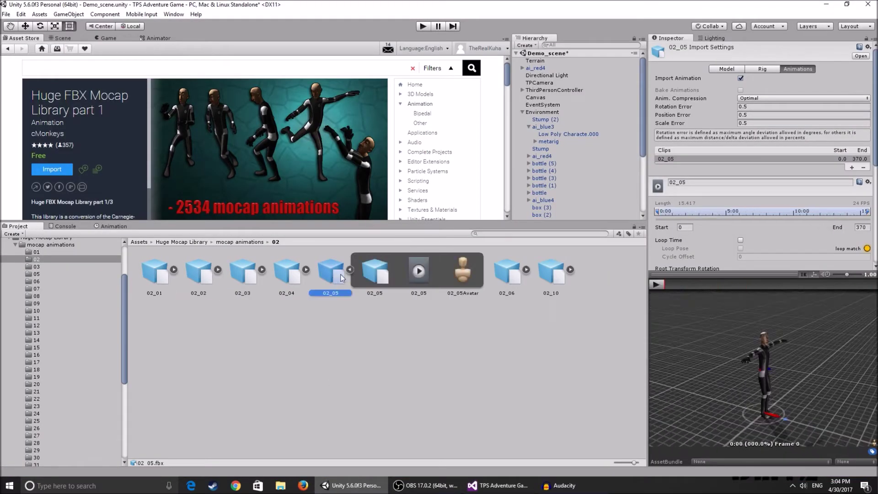
click(350, 270)
click(657, 285)
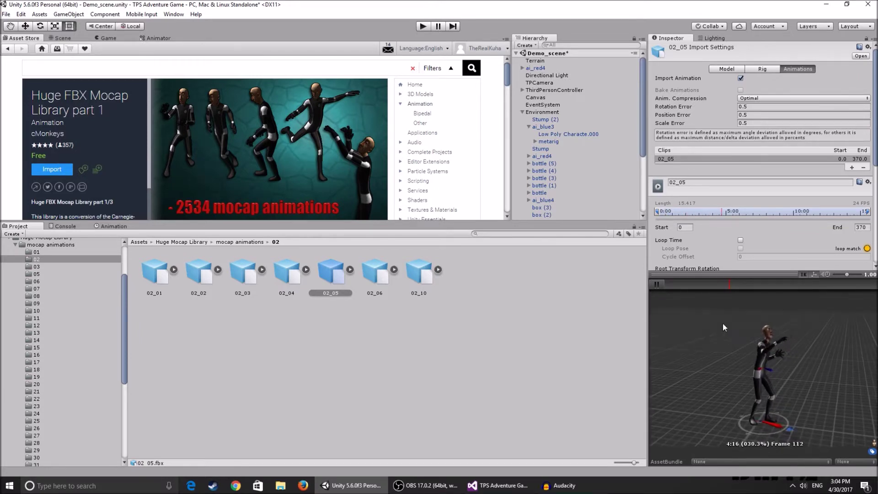
- Try baking Root Transform Position (Y) into the pose for 02_05, comparing the motion with the option on and off
scroll(699, 227, down, 3)
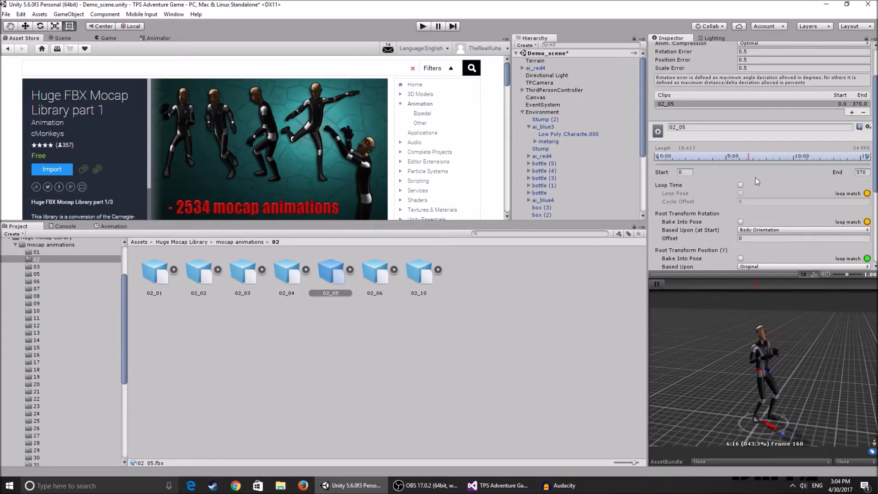
scroll(731, 215, down, 3)
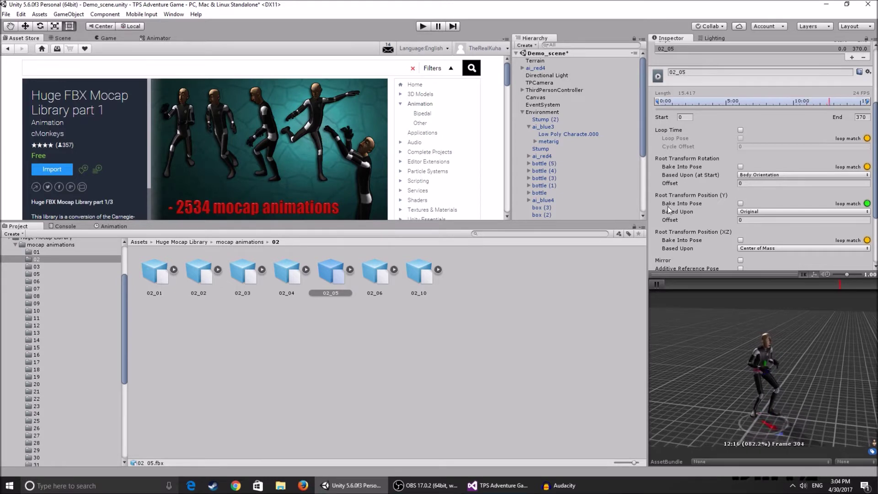
scroll(734, 195, down, 2)
scroll(734, 193, down, 2)
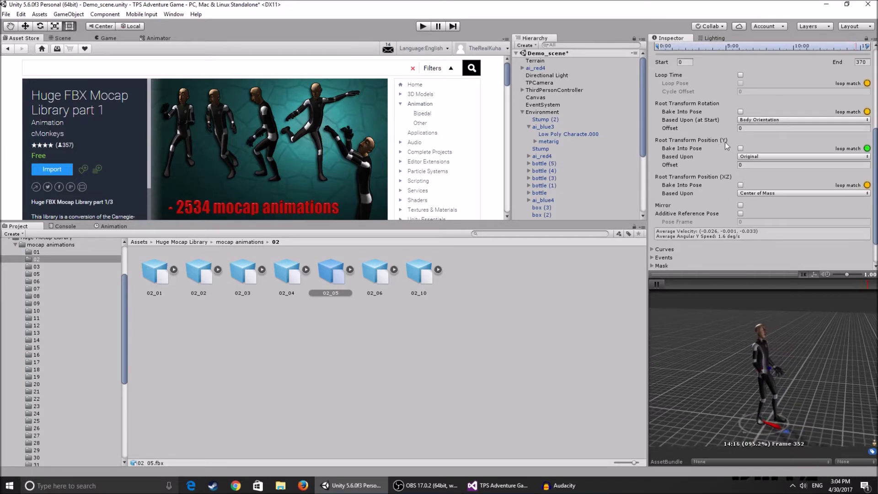
click(740, 148)
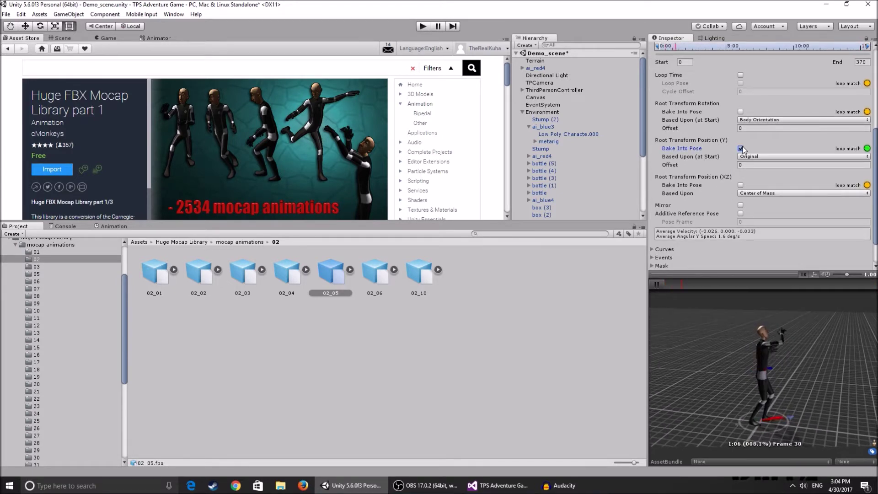
click(740, 148)
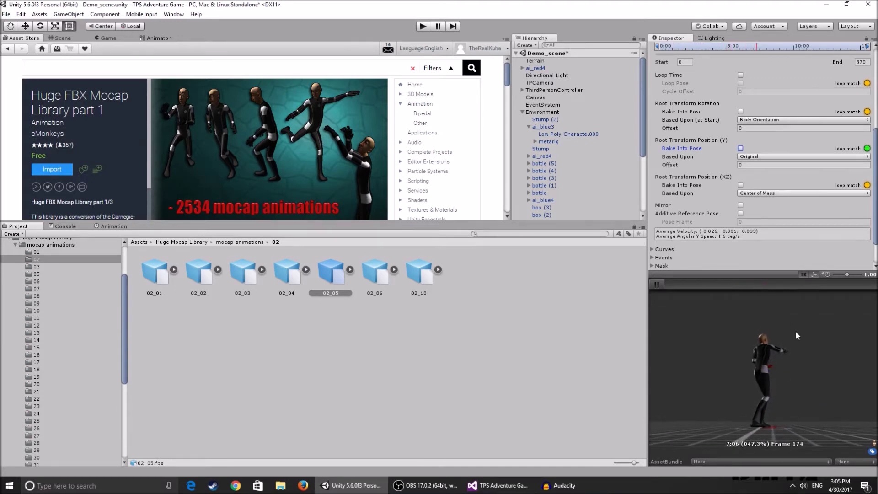
click(741, 148)
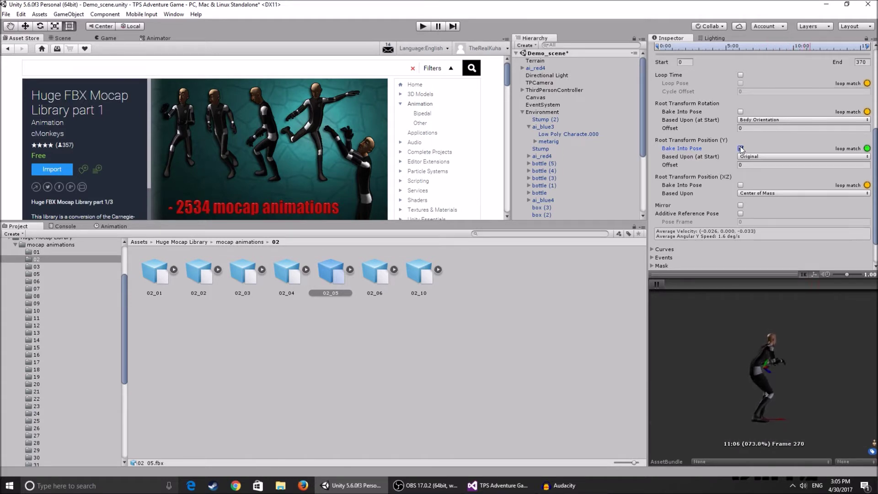
right_drag(741, 366, 730, 383)
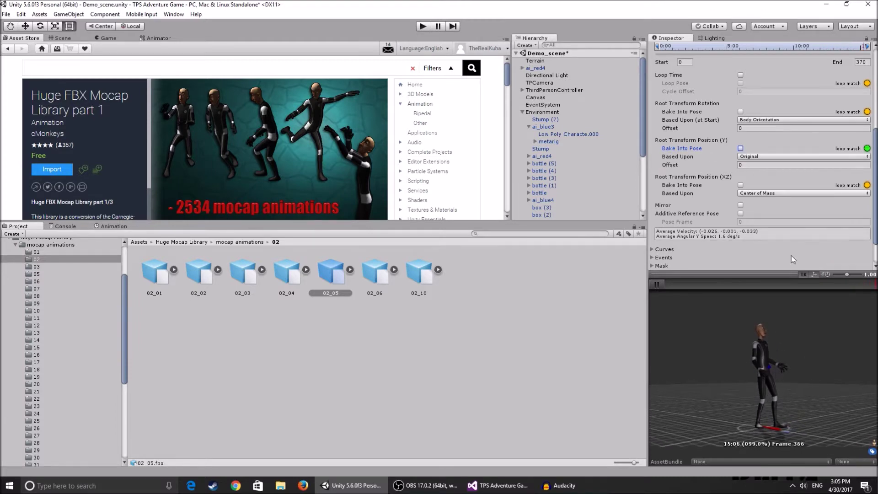
- Trim the 02_05 clip to start at frame 7 and end at frame 360
scroll(792, 257, up, 5)
scroll(688, 228, down, 3)
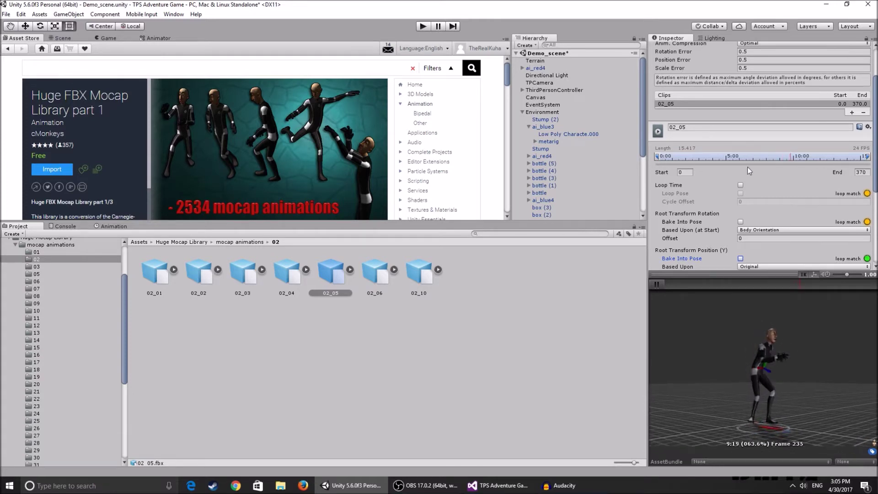
drag(658, 156, 662, 156)
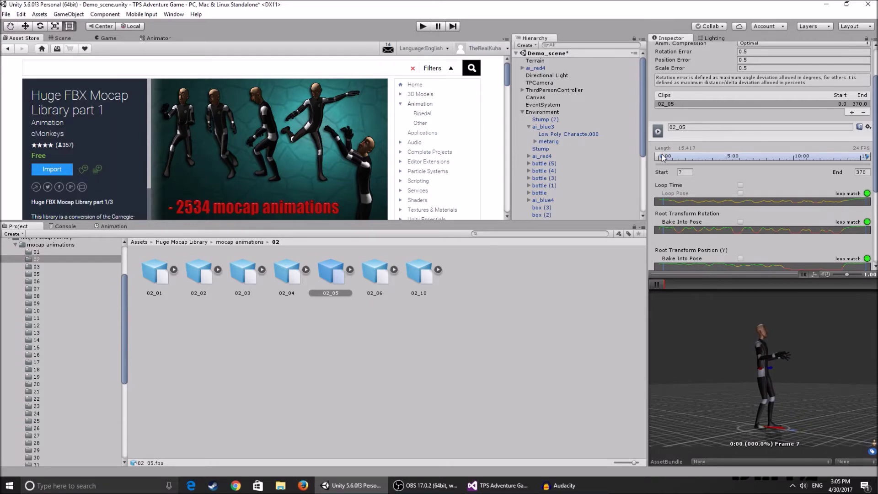
mouse_move(868, 157)
mouse_down()
mouse_move(844, 160)
mouse_move(862, 159)
mouse_move(859, 172)
mouse_up()
scroll(733, 177, up, 3)
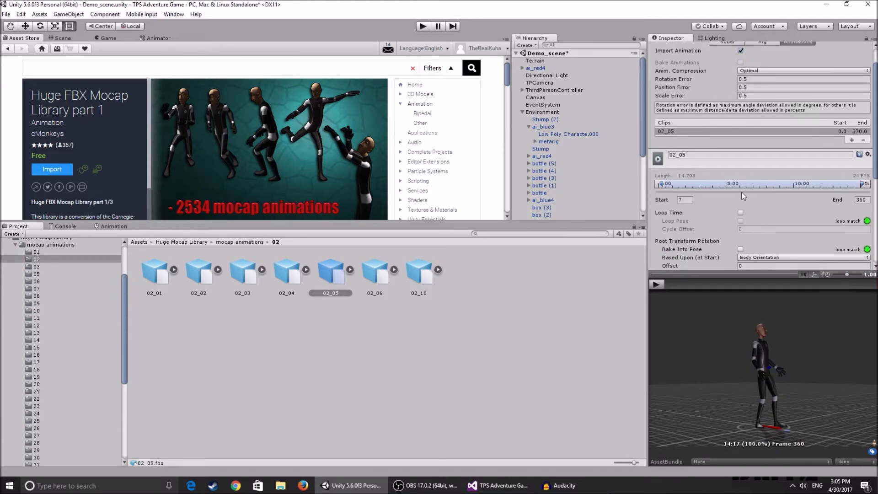
scroll(739, 177, up, 3)
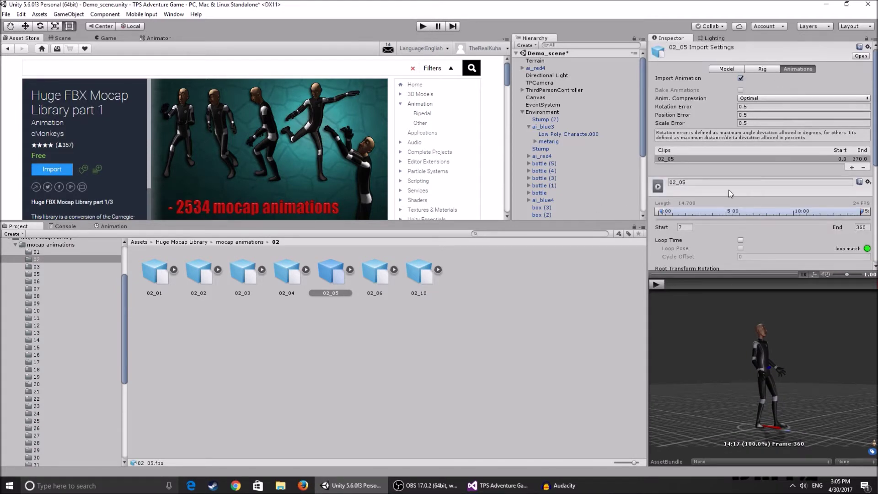
- Scrub the trimmed 02_05 clip to about frame 132 and examine the pose in the preview
scroll(725, 224, down, 6)
click(740, 280)
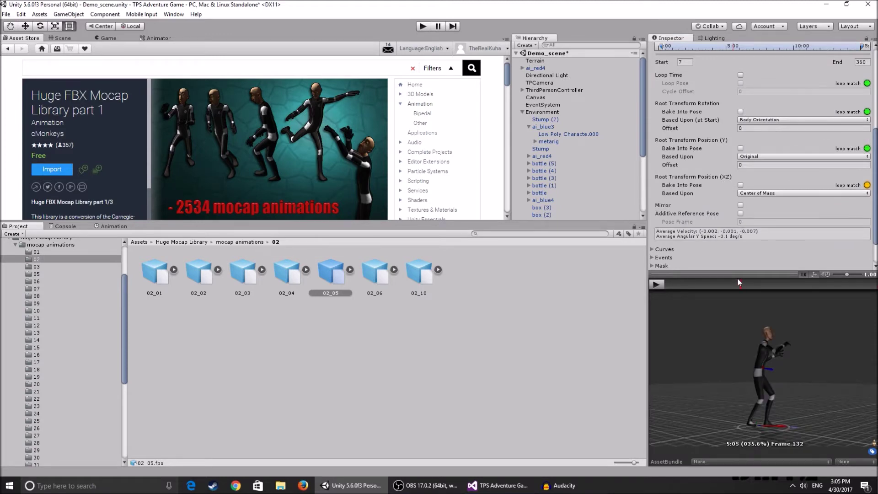
scroll(725, 189, up, 3)
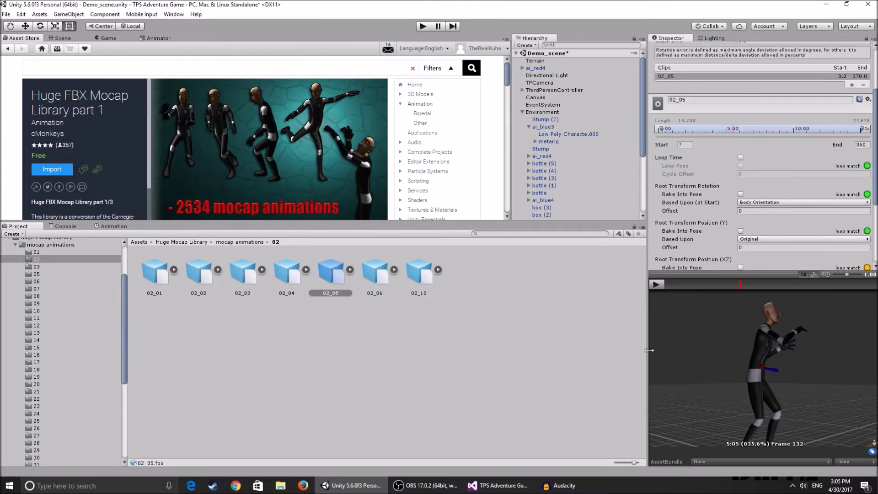
scroll(741, 350, down, 3)
- Show the scene in an enlarged view, zoomed out to include the green-shirted and red-shirted characters
click(62, 38)
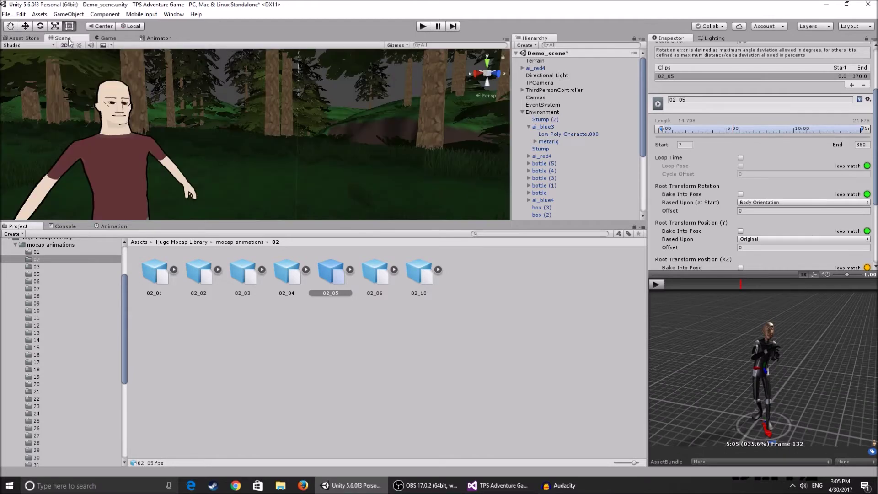
scroll(185, 116, down, 5)
drag(188, 223, 191, 327)
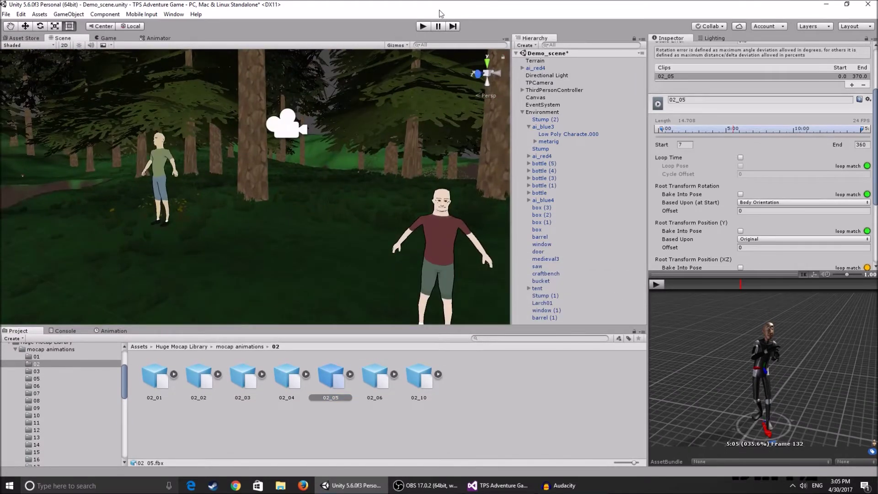
- Apply the pending 02_05 import settings, run the game, walk the player to the red-shirted character and stop playback
click(425, 28)
click(424, 29)
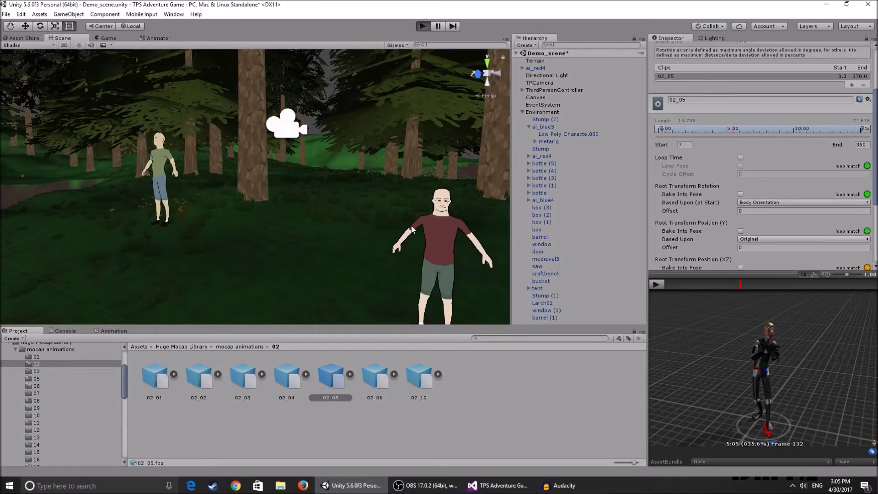
click(472, 261)
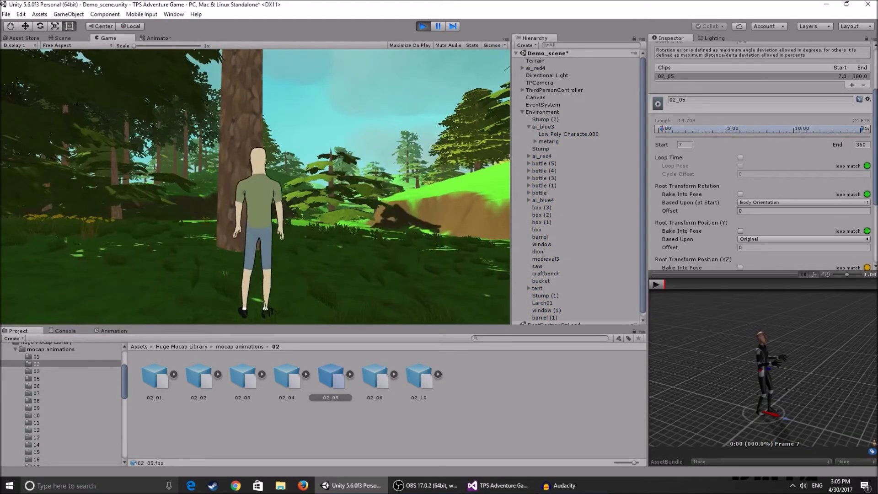
key(w)
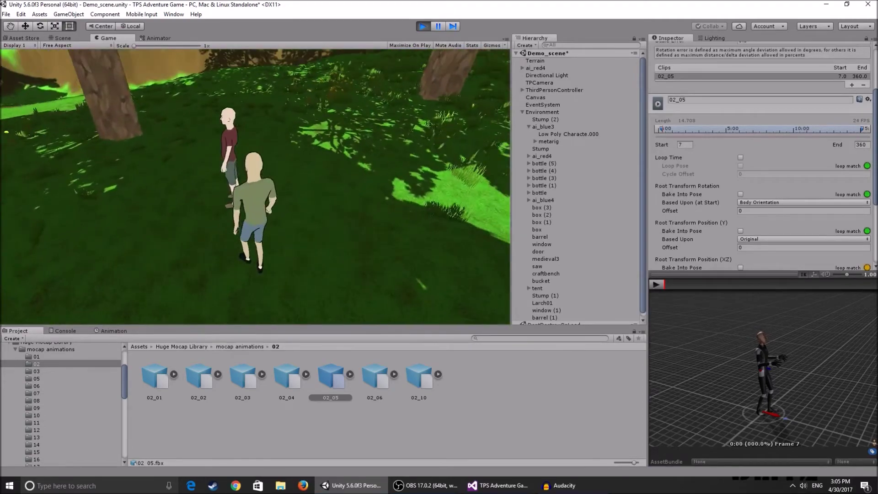
click(423, 26)
- Move the trimmed 02_05 animation from mocap animations folder 02 into the Animations folder of My Stuff
scroll(44, 379, up, 2)
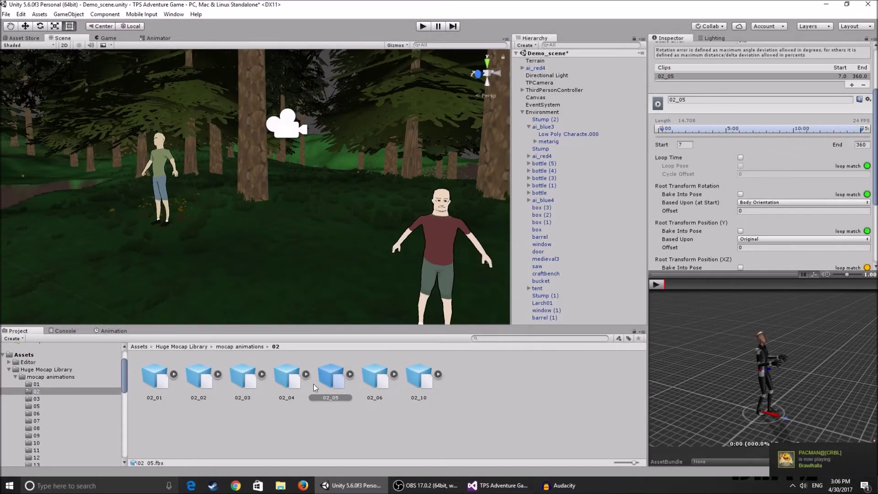
click(339, 387)
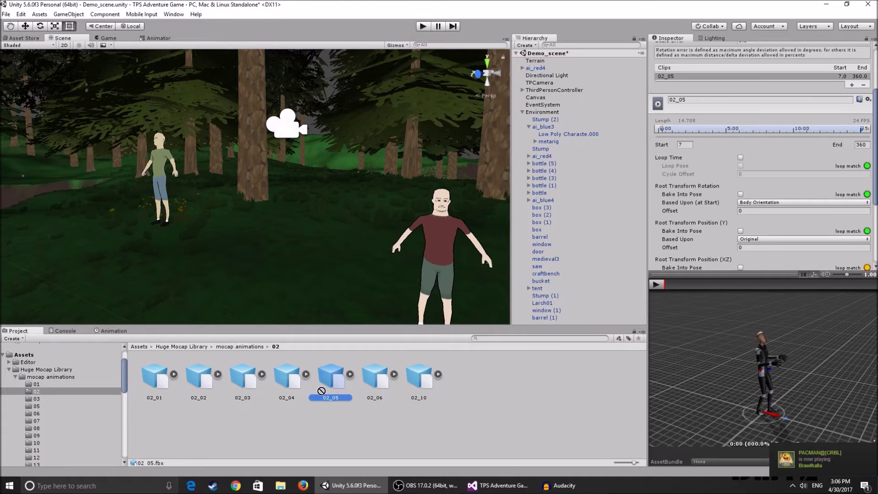
click(16, 370)
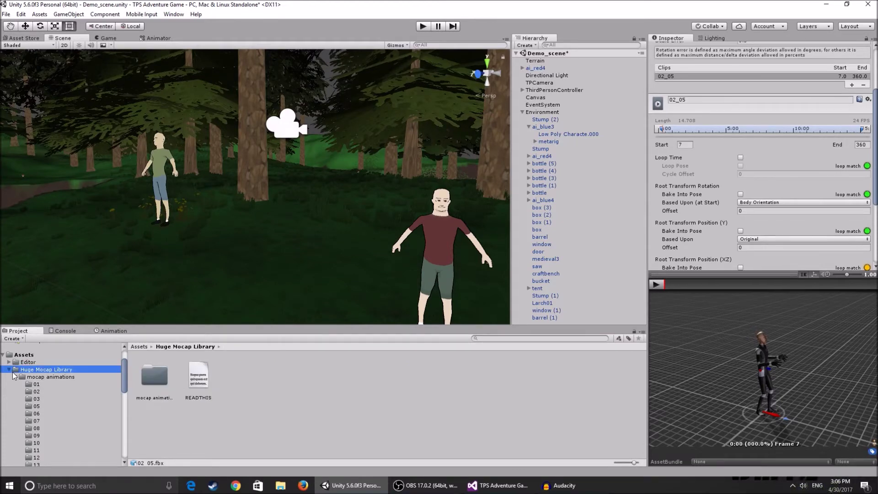
click(51, 411)
click(36, 390)
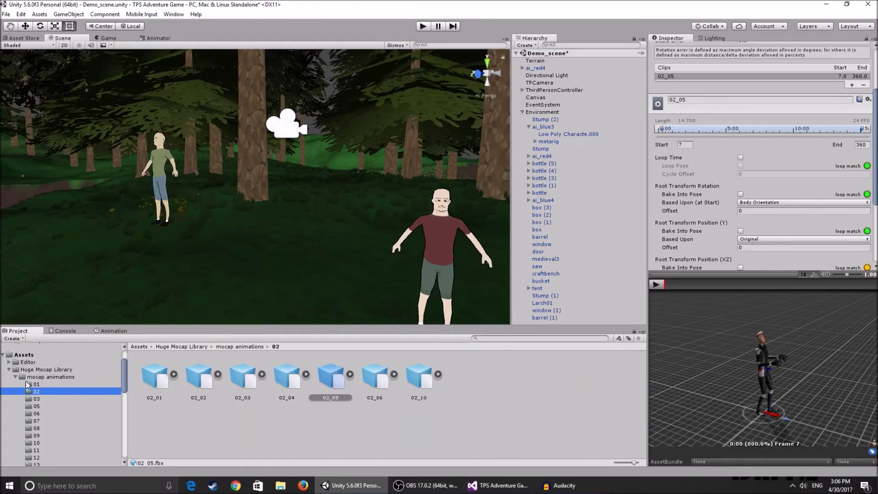
scroll(39, 403, down, 10)
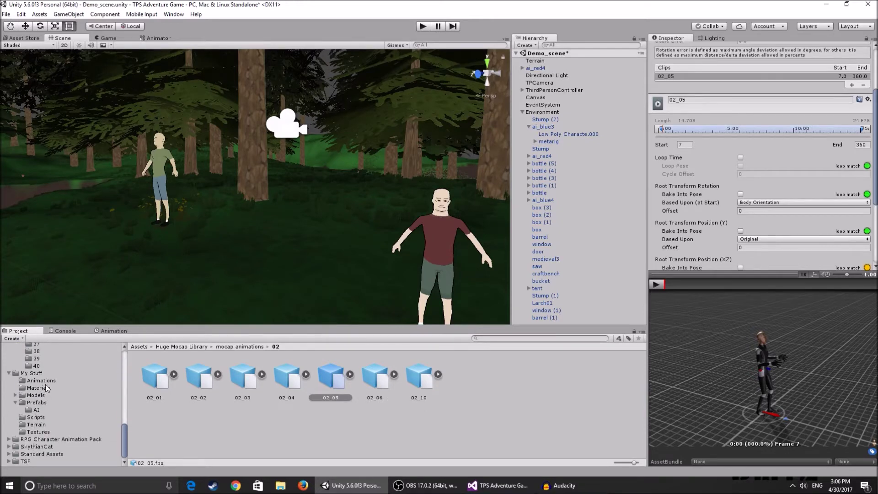
drag(335, 382, 55, 403)
- Collapse the Huge Mocap Library folder and show the contents of the My Stuff Animations folder
scroll(53, 396, up, 3)
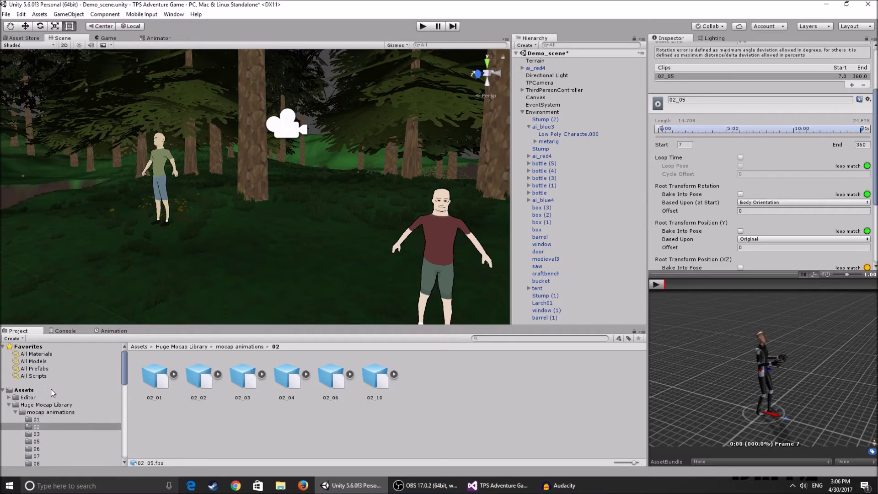
click(9, 405)
click(28, 419)
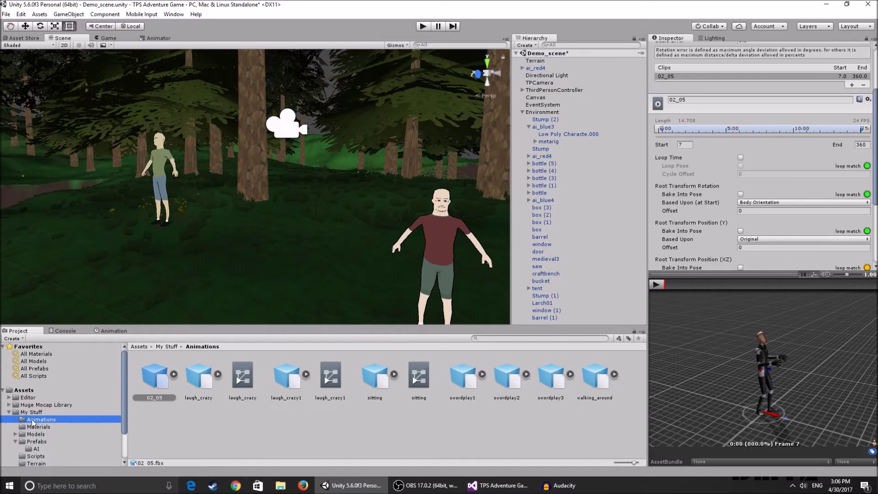
click(174, 375)
click(174, 375)
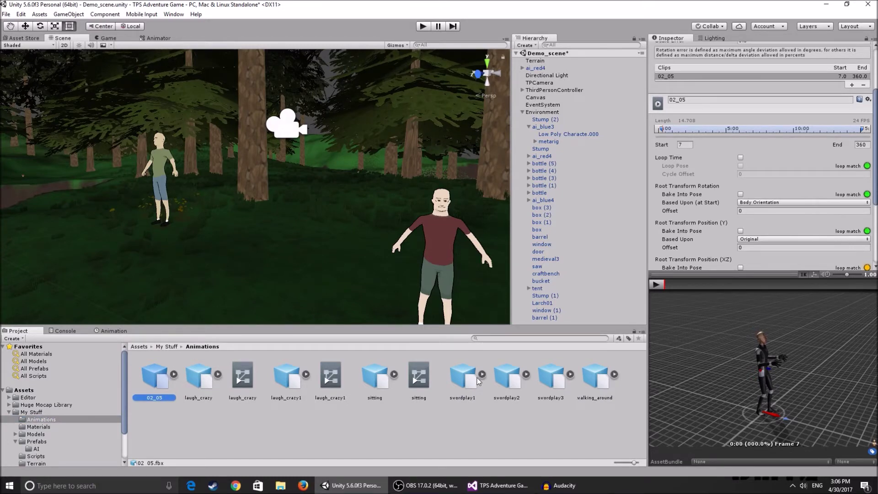
- Look through the swordplay1, swordplay2 and swordplay3 animations, play the swordplay3 preview and return to swordplay1
click(463, 385)
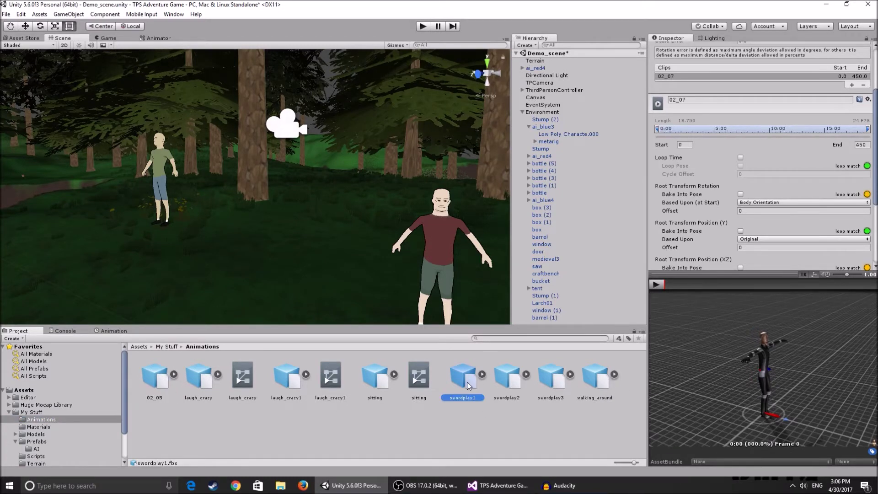
click(507, 379)
click(559, 375)
click(657, 285)
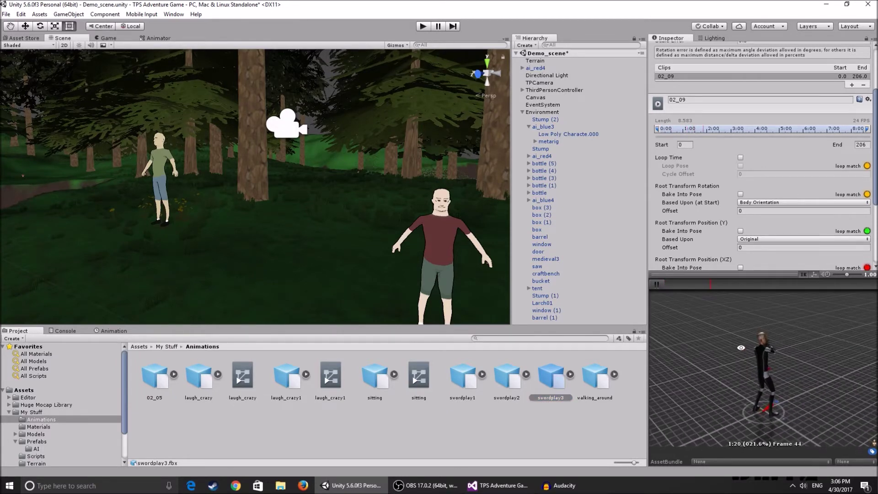
click(663, 284)
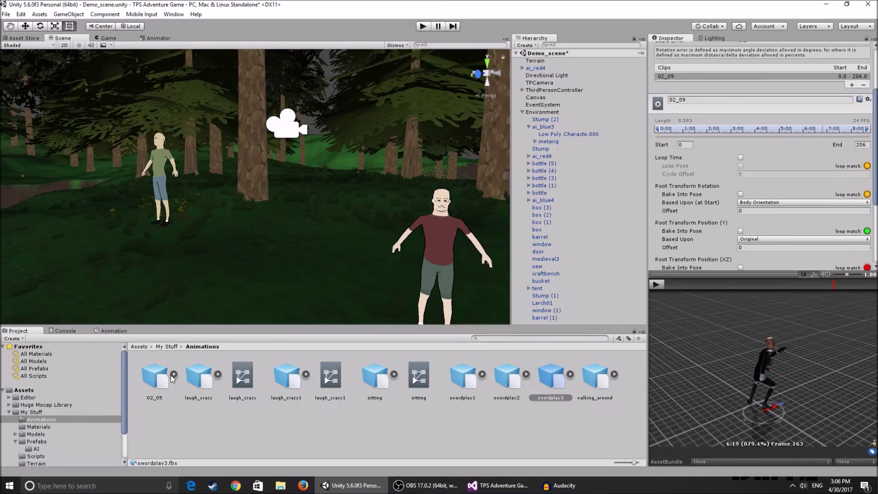
click(459, 370)
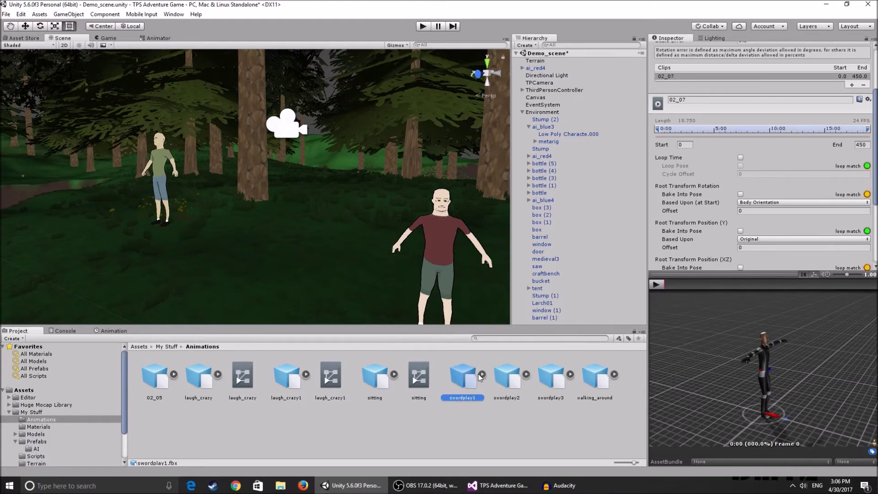
right_drag(369, 256, 416, 259)
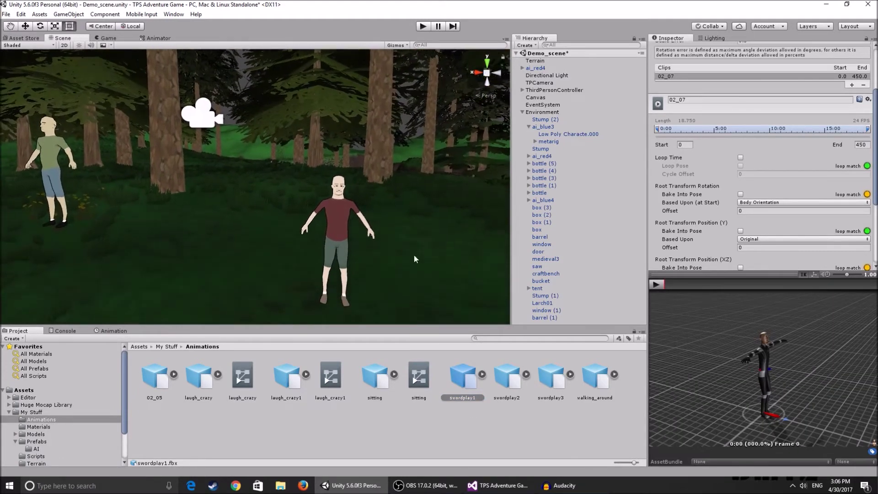
- Create an Animator Controller named swordplay1 in the My Stuff Animations folder
right_click(329, 424)
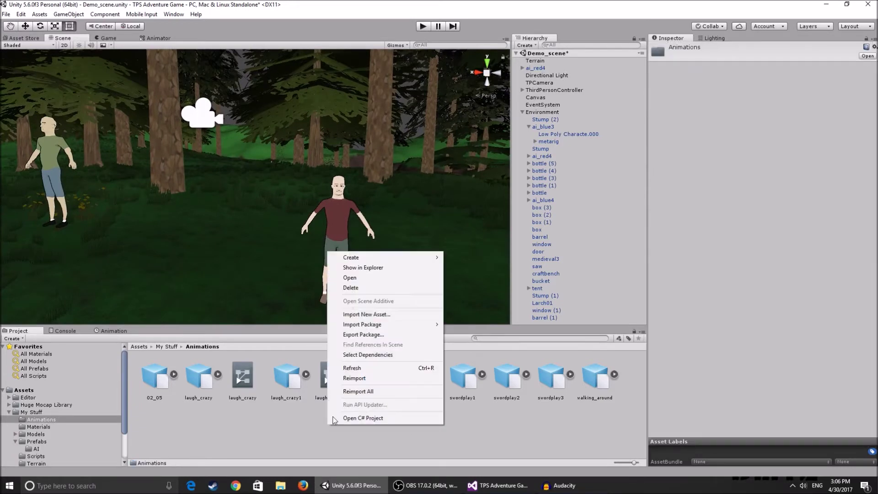
mouse_move(373, 258)
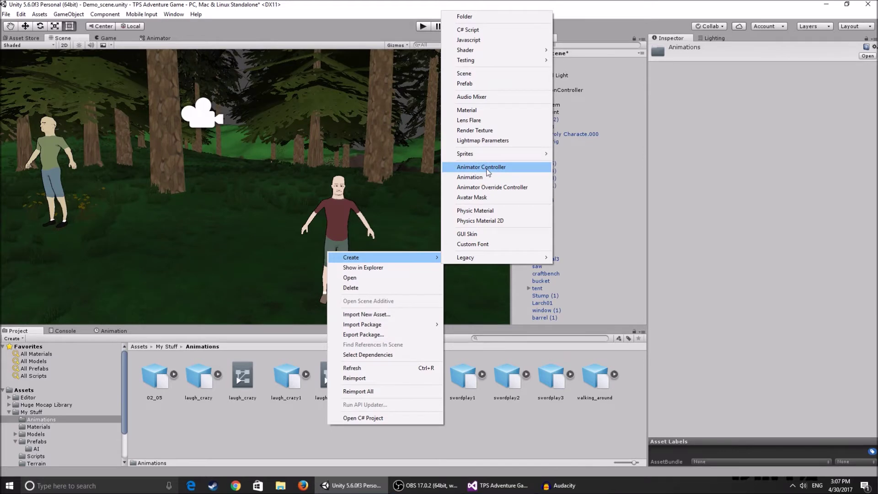
click(486, 169)
key(BackSpace)
text(swordplay1)
key(Return)
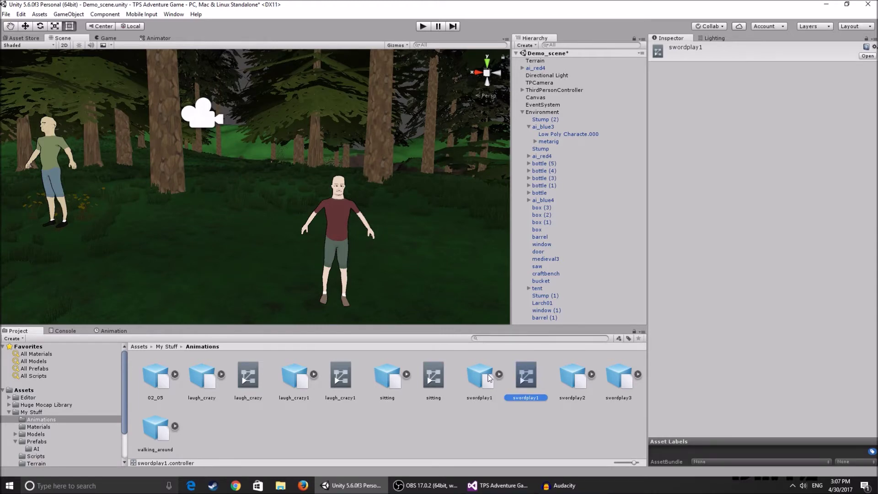
- Open the swordplay1 controller and move its Exit node closer to the Entry node
double_click(527, 373)
drag(319, 161, 329, 180)
mouse_move(328, 180)
middle_down()
mouse_move(347, 209)
mouse_move(302, 223)
mouse_move(301, 188)
mouse_move(320, 190)
middle_up()
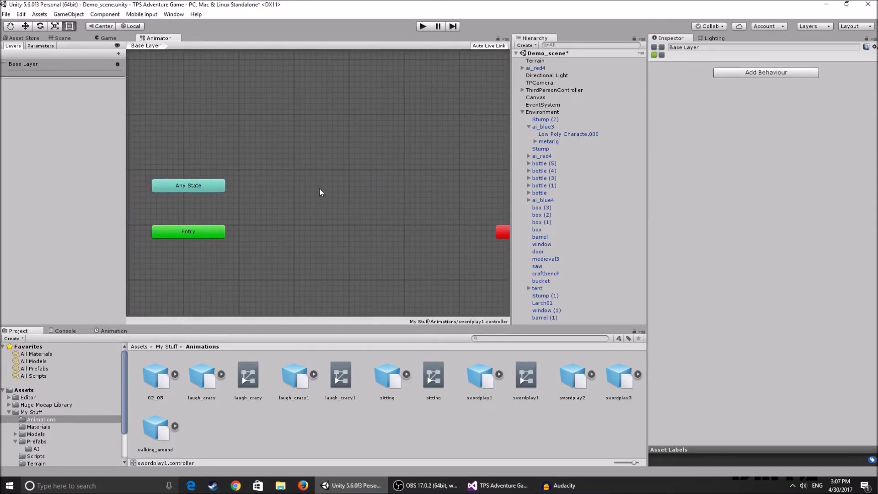
middle_drag(349, 206, 286, 186)
drag(428, 214, 312, 215)
middle_drag(312, 215, 376, 224)
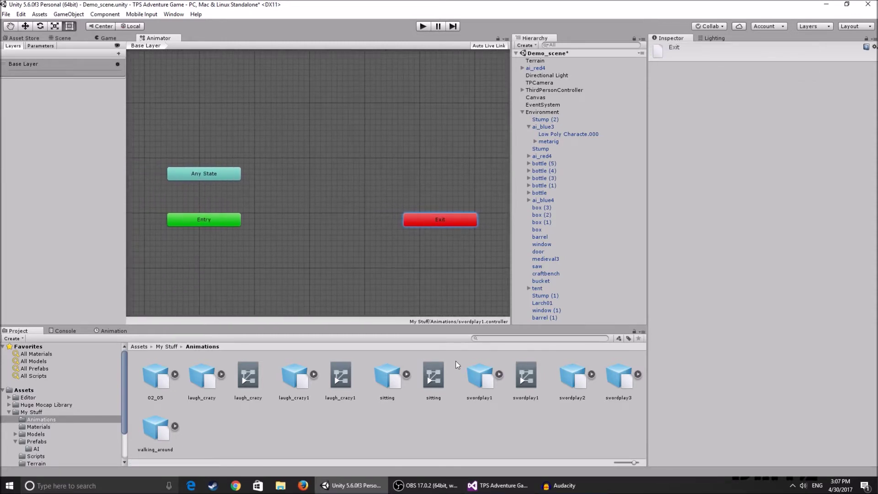
- Add the 02_07 clip from the swordplay1 model as a state between Entry and Exit
click(500, 375)
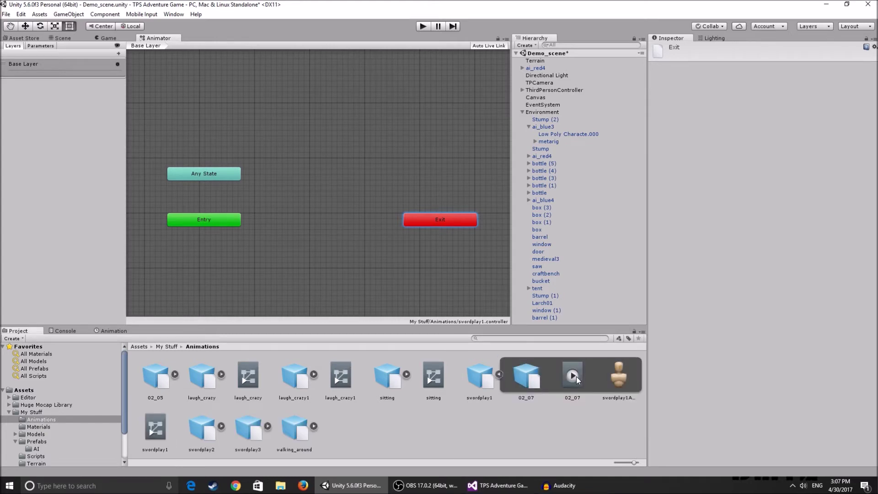
drag(581, 375, 361, 242)
mouse_move(323, 219)
mouse_down()
mouse_move(354, 234)
mouse_move(312, 226)
mouse_move(328, 225)
mouse_move(319, 230)
mouse_up()
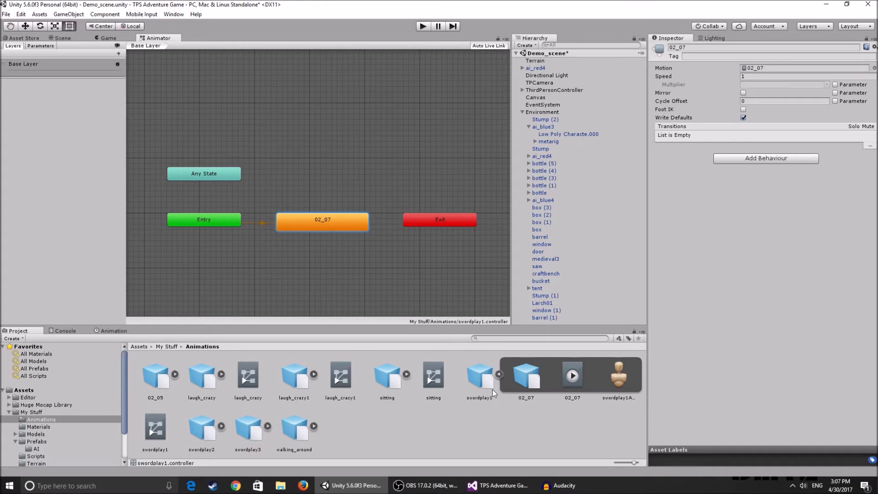
- Play the swordplay1 animation in the preview and examine its motion
click(480, 379)
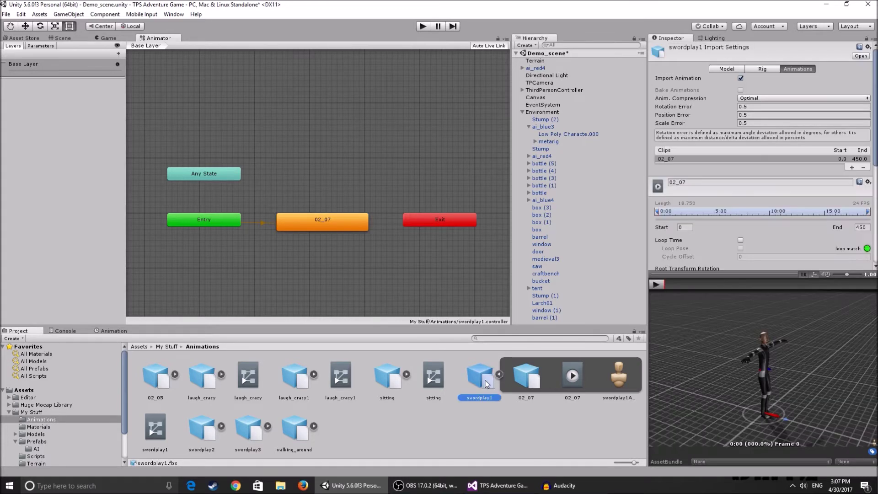
click(663, 283)
drag(766, 287, 65, 287)
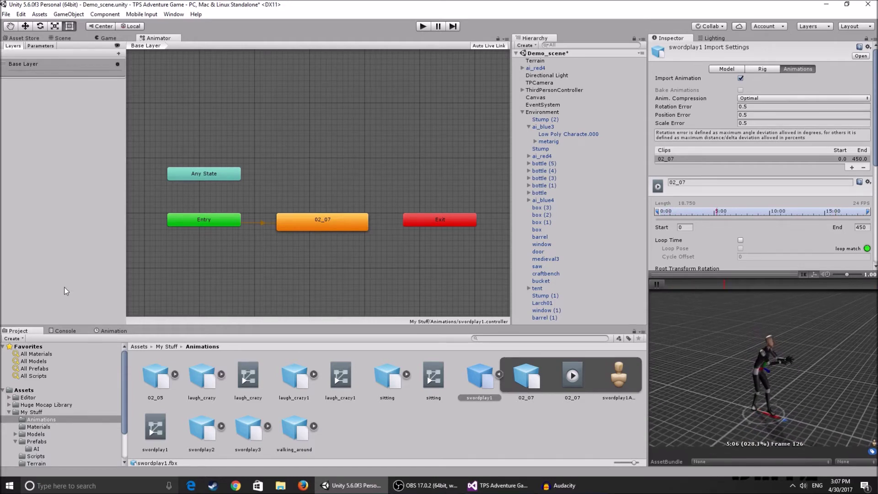
click(657, 284)
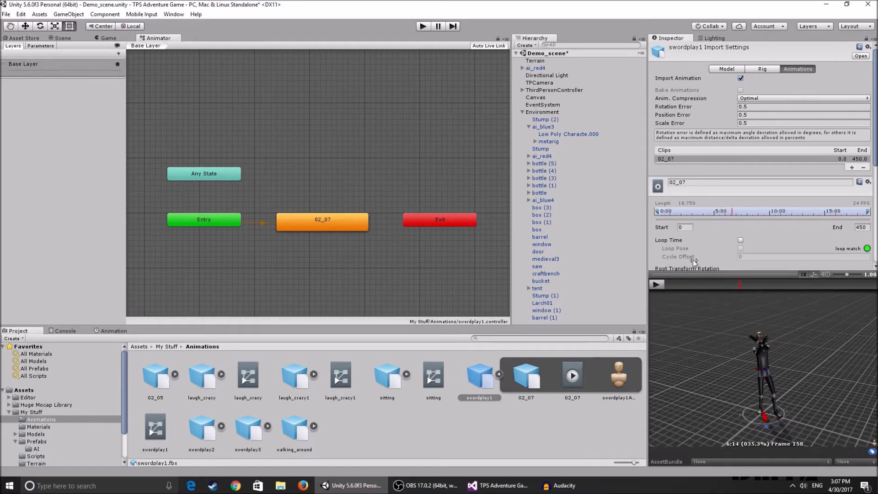
- Enable Loop Time for the 02_07 clip, trim its start to frame 6 and apply the import settings
scroll(684, 267, down, 3)
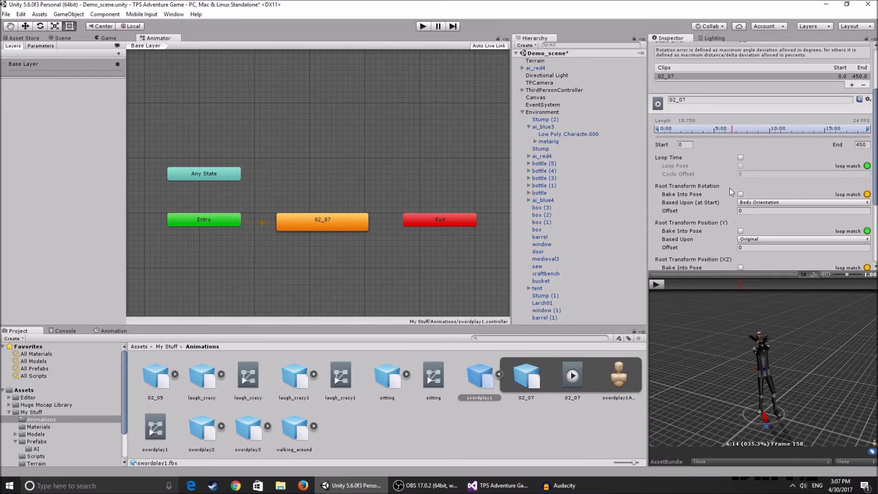
click(741, 158)
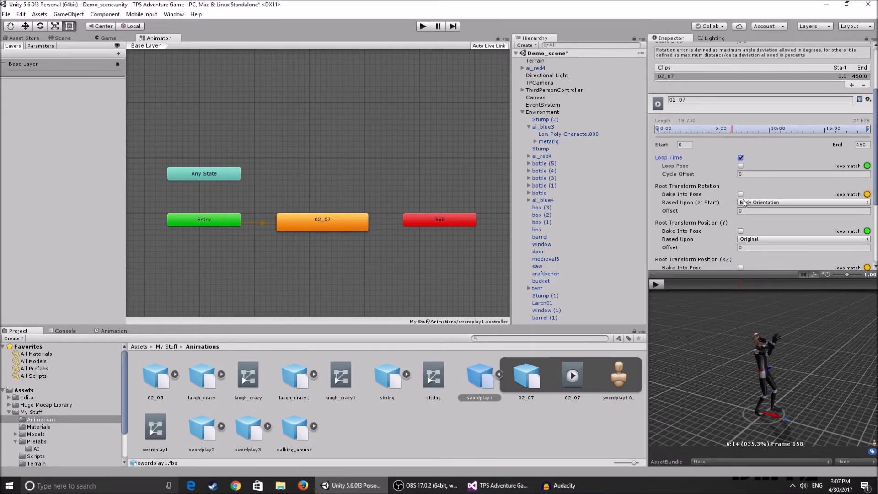
drag(657, 130, 659, 129)
scroll(838, 198, down, 3)
scroll(844, 131, down, 2)
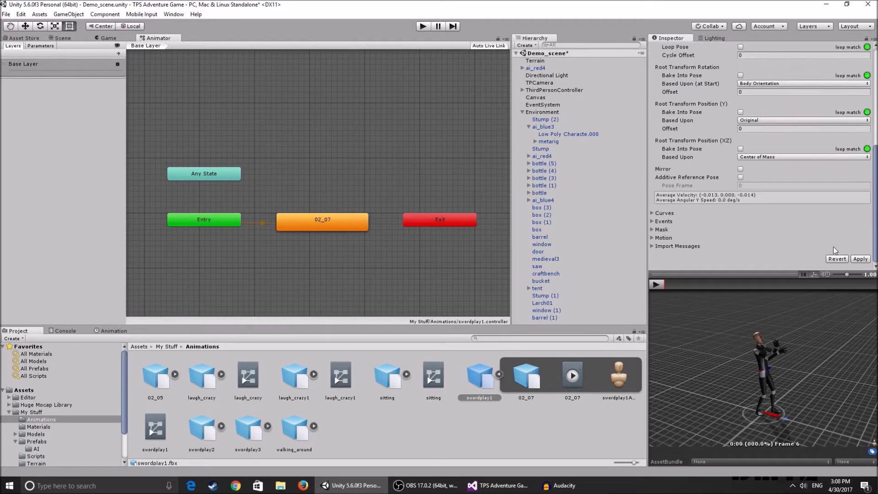
click(854, 259)
click(326, 228)
middle_drag(466, 137, 479, 158)
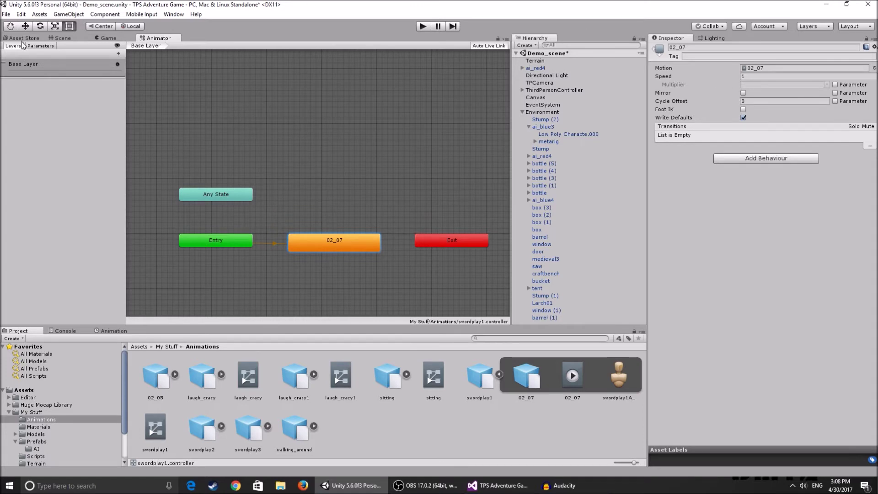
- Return to the scene and assign the swordplay1 controller to the Animator of the red-shirted character, ai_red4
click(62, 38)
right_drag(269, 115, 305, 165)
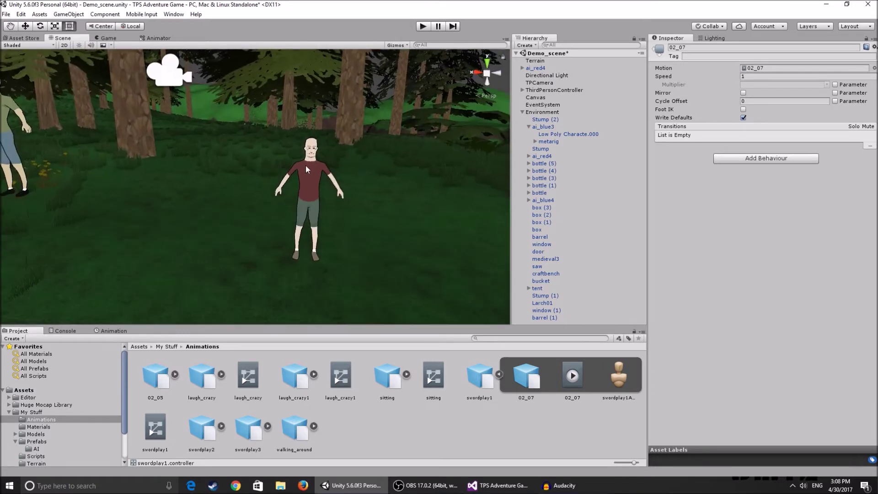
click(306, 167)
click(310, 183)
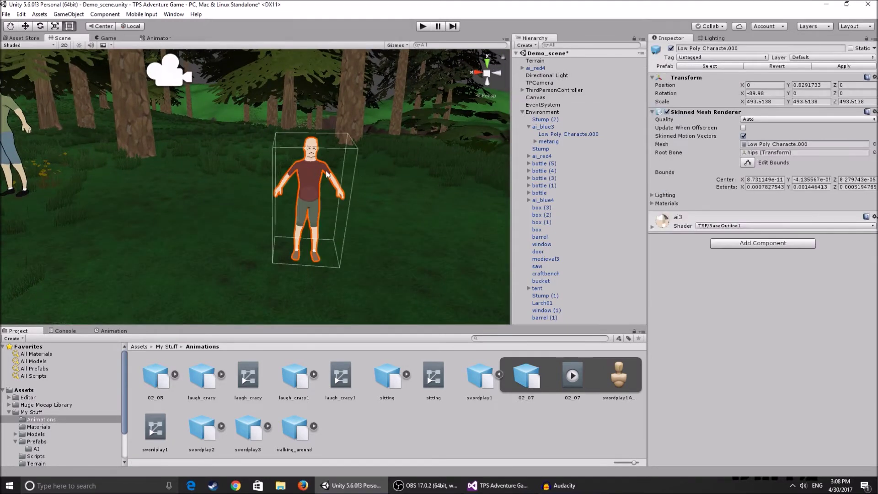
click(525, 107)
click(522, 112)
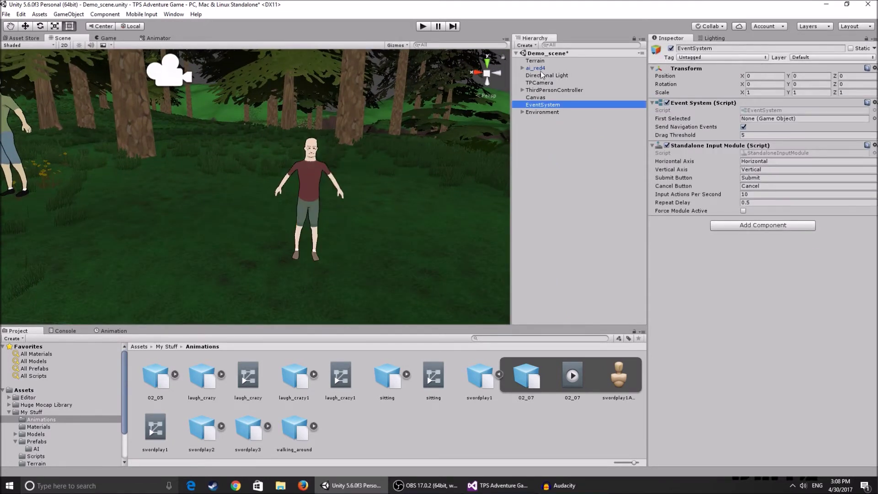
click(540, 69)
right_drag(287, 166, 412, 158)
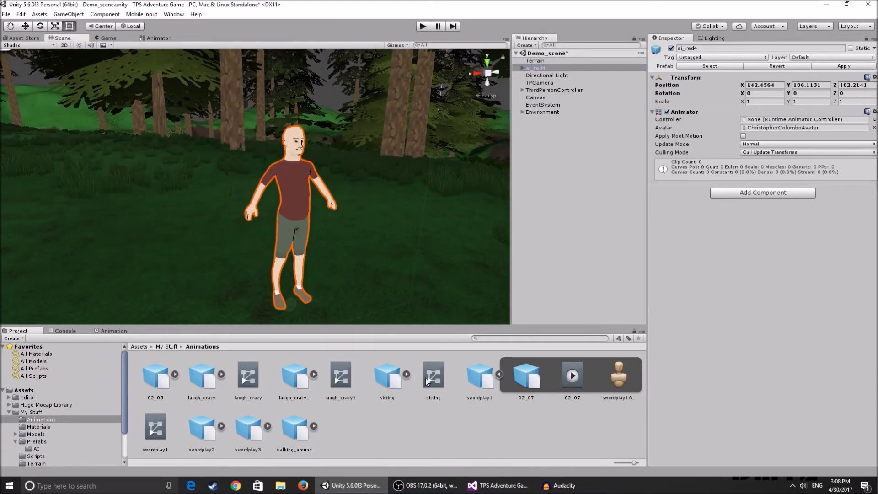
drag(154, 435, 778, 122)
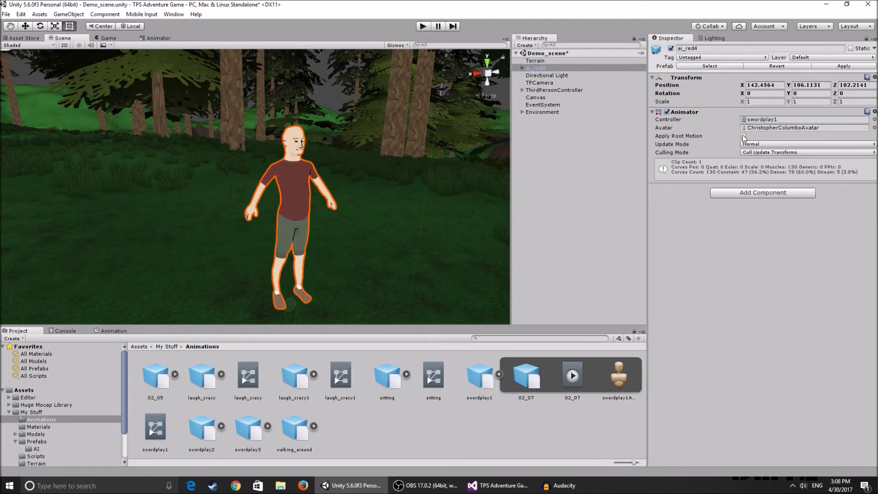
- Run the game to check the swordplay animation on the red-shirted character, and stop playback
right_drag(236, 218, 338, 219)
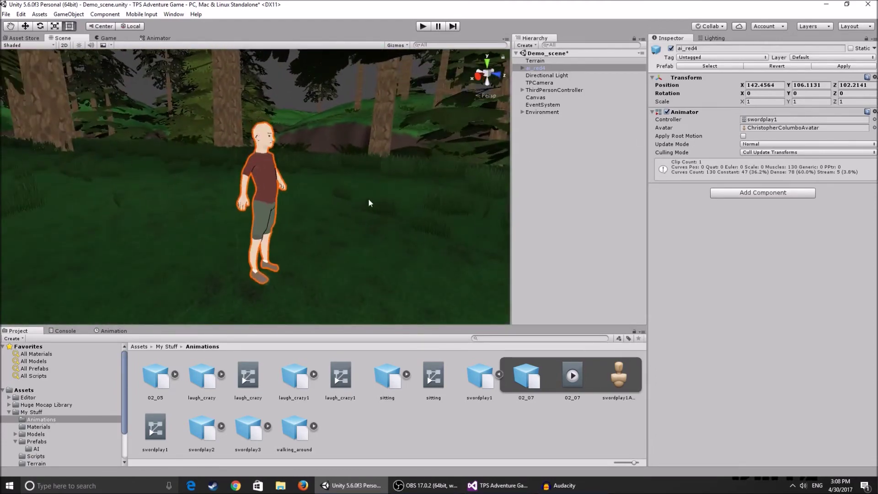
click(418, 26)
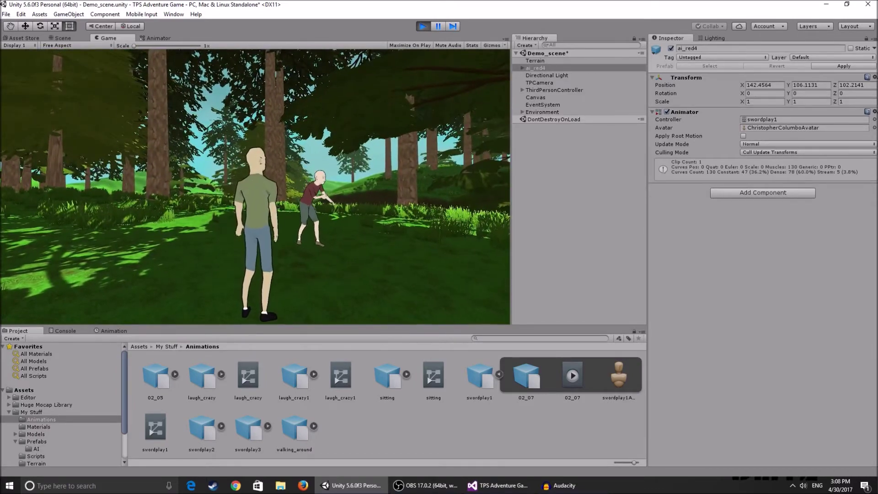
click(427, 28)
- Enable Apply Root Motion on ai_red4's Animator and test it in another game run
click(423, 27)
click(743, 136)
click(422, 28)
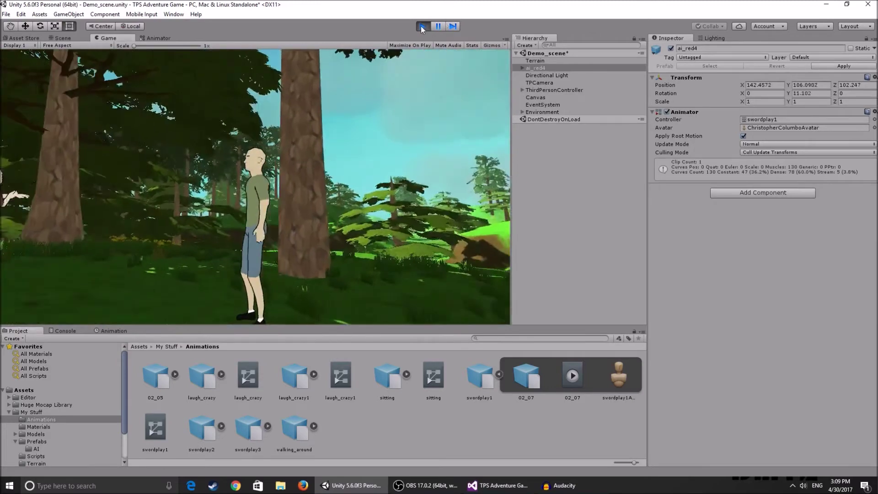
- Stop playback and enable Foot IK on the 02_07 state of the swordplay1 controller
key(ctrl+p)
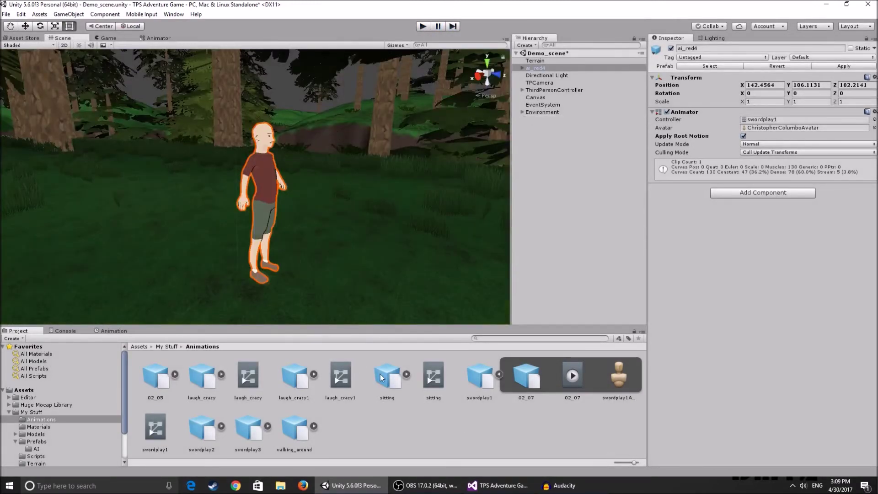
click(155, 428)
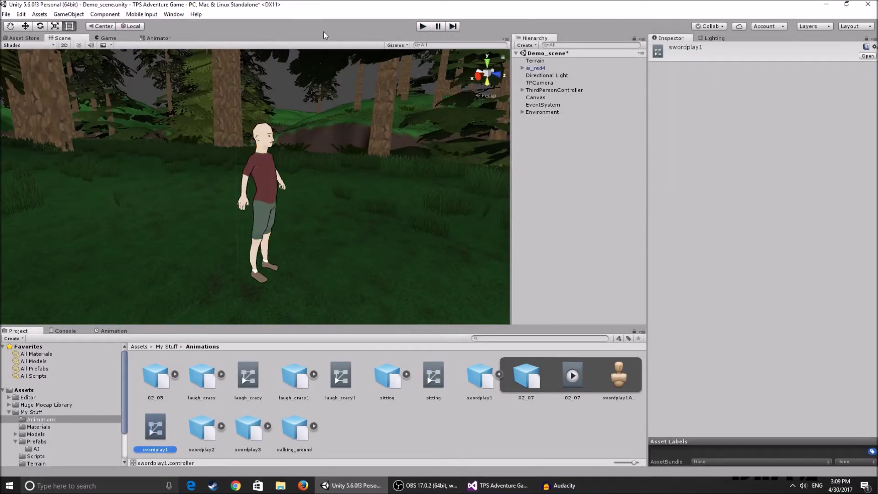
click(155, 38)
click(353, 243)
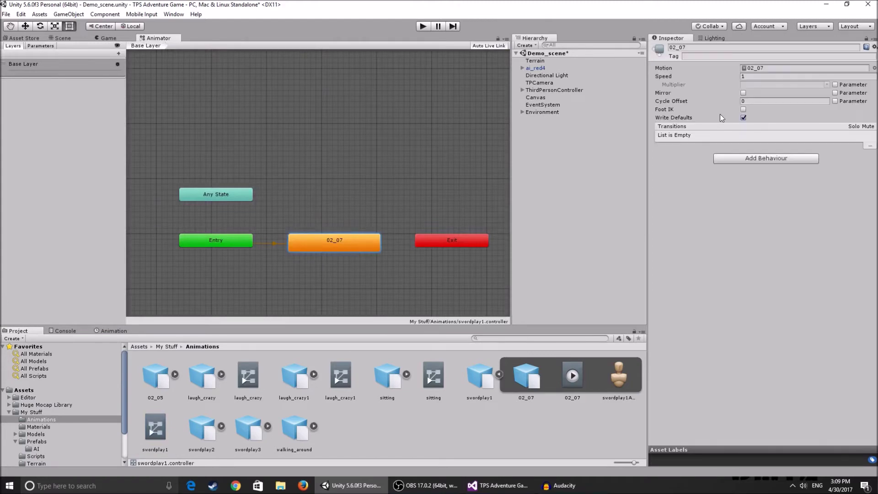
click(747, 111)
- Run the game to test Foot IK and watch the red-shirted character in the Scene view
click(423, 27)
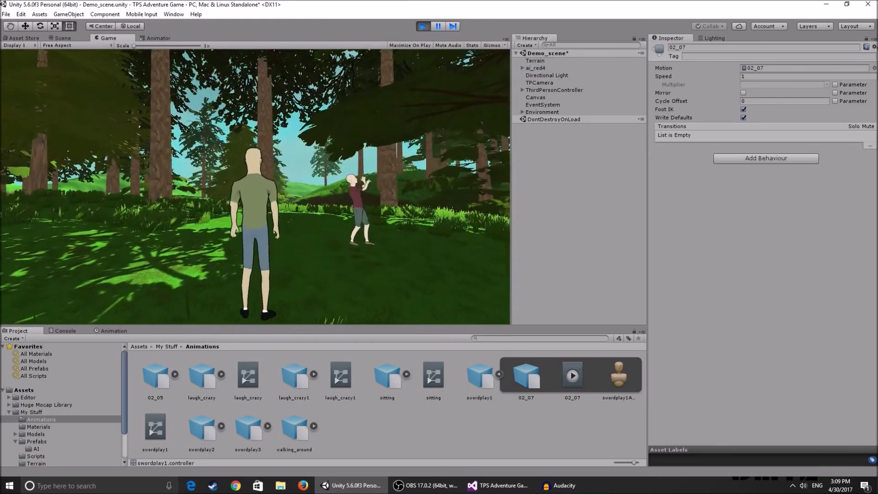
key(w)
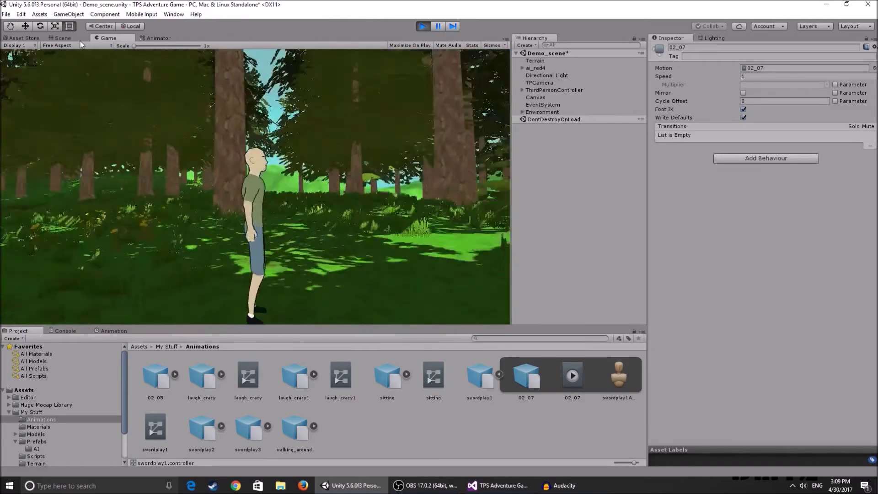
click(63, 38)
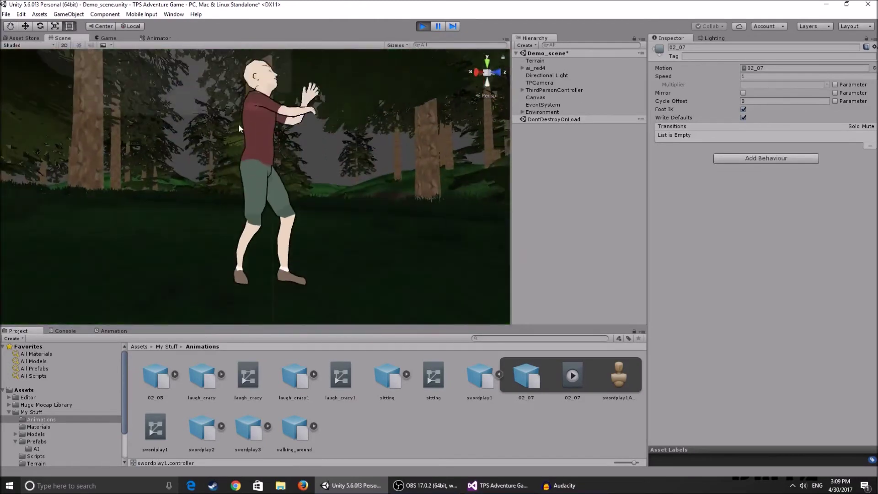
- While the game runs, lower and tilt ai_red4 so that its feet fit the sloping ground
click(547, 97)
click(550, 105)
click(544, 61)
click(546, 68)
right_drag(330, 195, 300, 128)
key(s)
key(w)
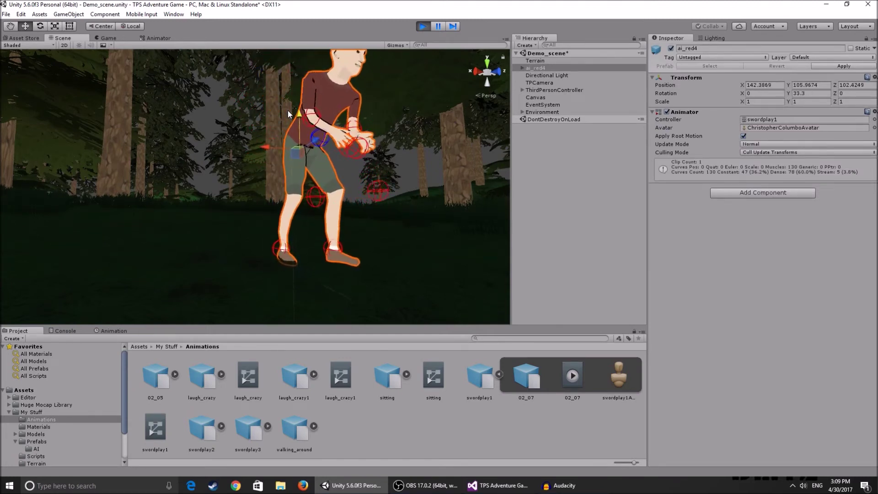
key(e)
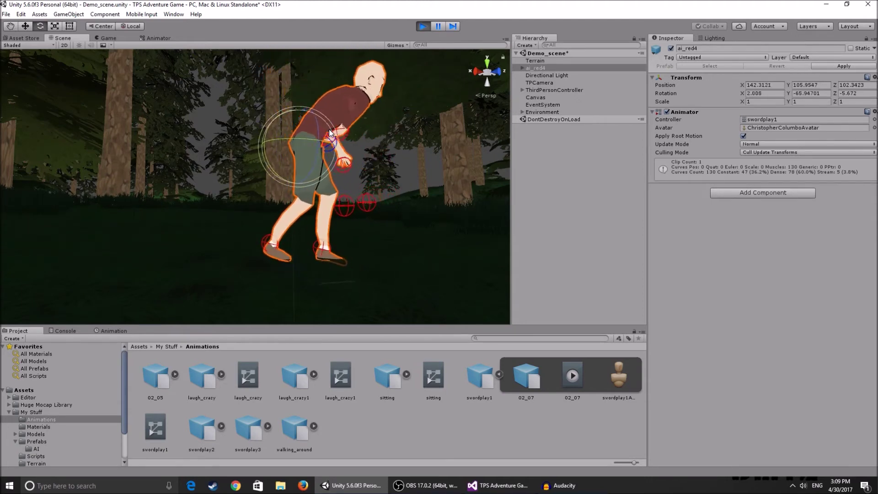
key(w)
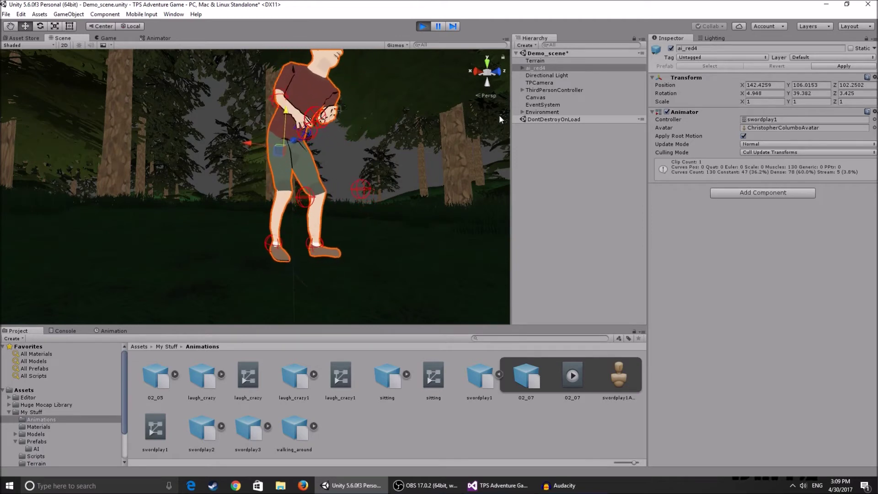
- Copy ai_red4's Transform during play, stop the game and paste the component values onto the character
click(875, 77)
click(825, 123)
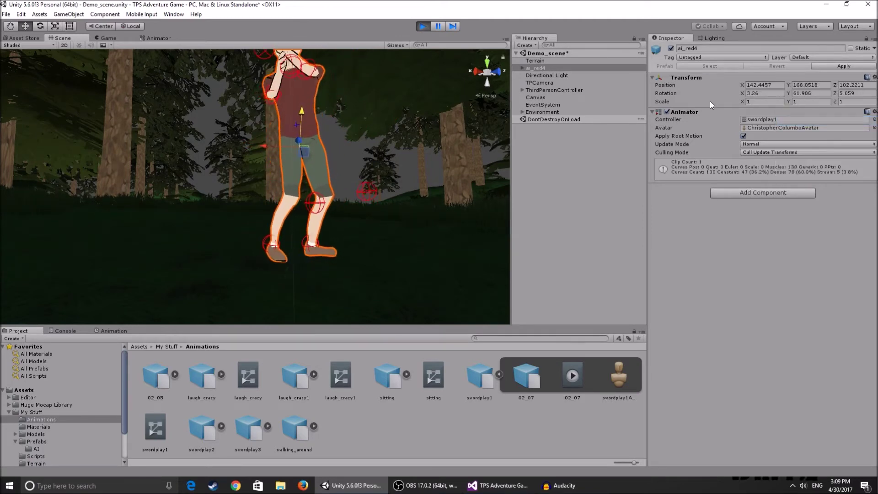
click(421, 26)
key(s)
right_drag(256, 193, 329, 216)
click(874, 78)
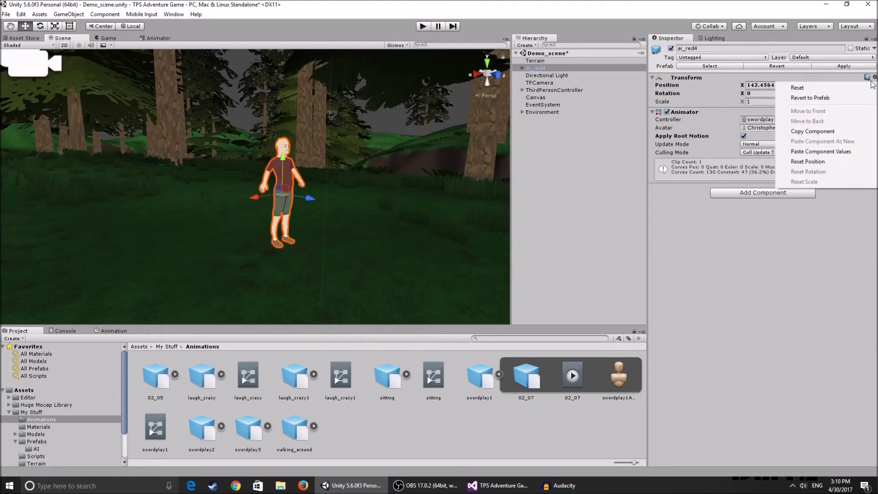
click(833, 153)
- Run the game again to check the repositioned swordplay character, and stop playback
alt+drag(394, 158, 359, 182)
scroll(358, 182, up, 8)
scroll(358, 182, down, 6)
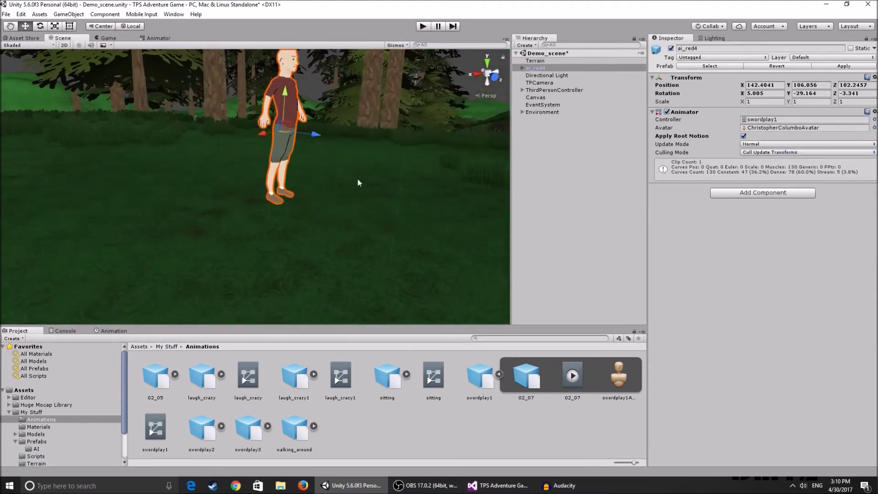
click(424, 27)
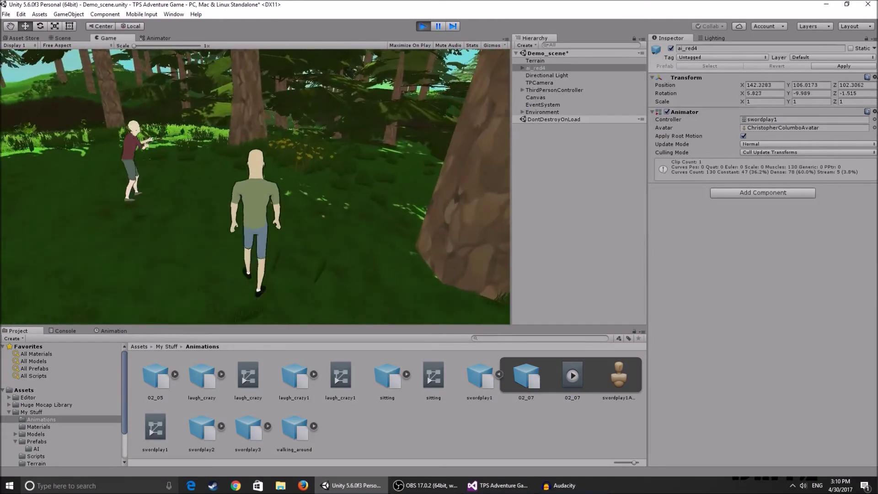
key(w)
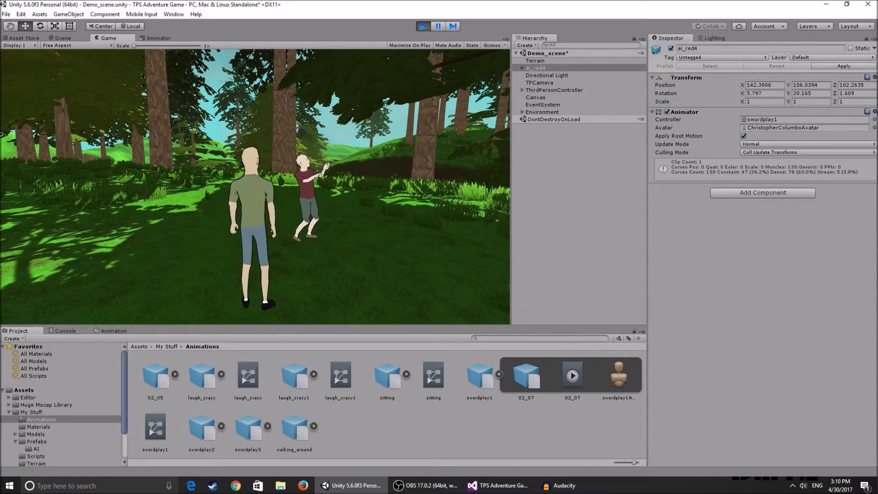
click(428, 26)
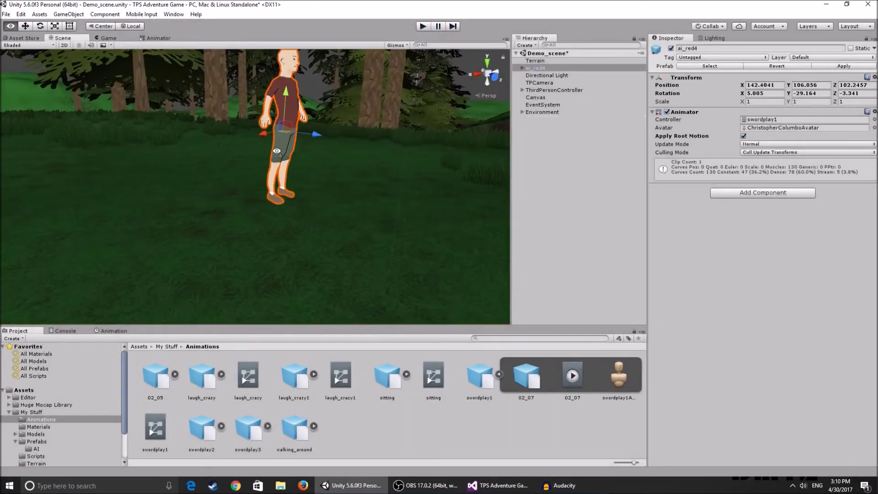
- Open the swordplay1 controller's state graph and move the Exit state further away from the 02_07 state
key(f)
scroll(303, 167, down, 3)
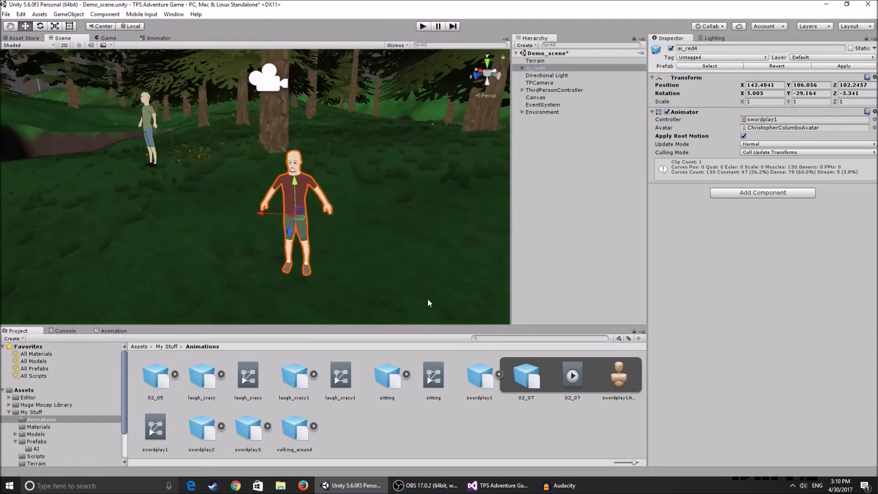
click(155, 430)
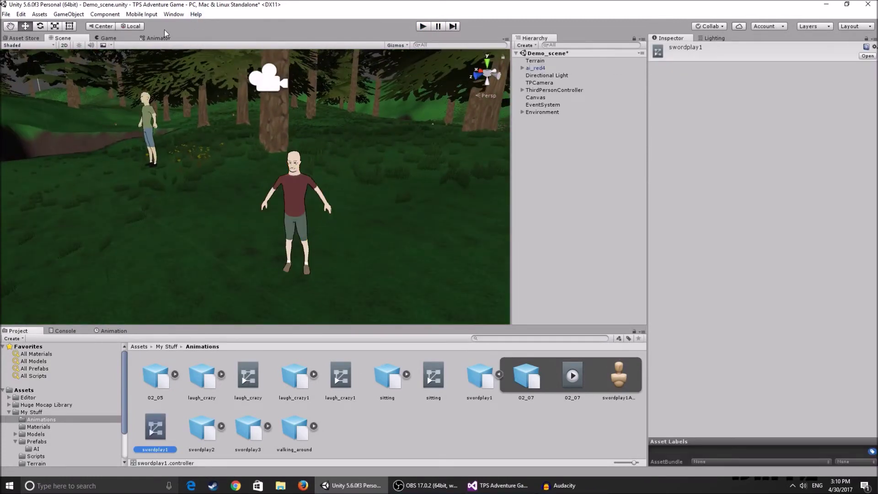
click(157, 38)
click(337, 241)
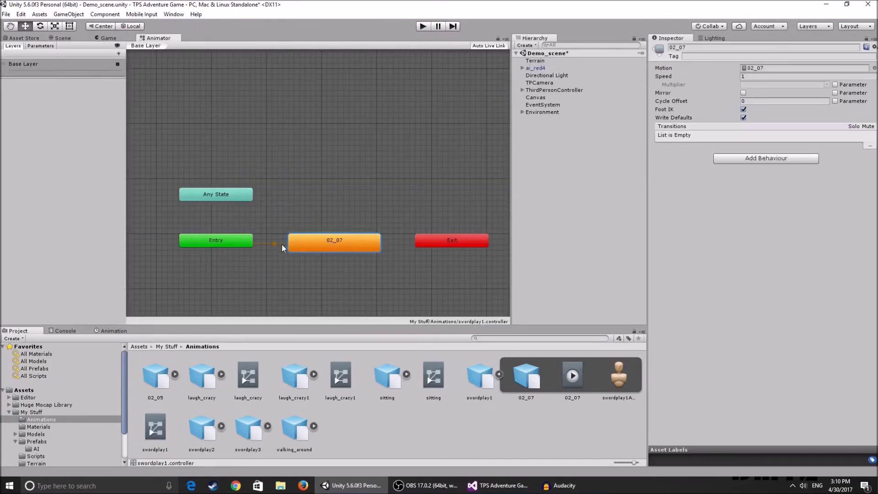
drag(459, 244, 549, 240)
middle_drag(459, 207, 404, 182)
drag(323, 215, 340, 214)
drag(467, 207, 484, 229)
middle_drag(430, 211, 461, 186)
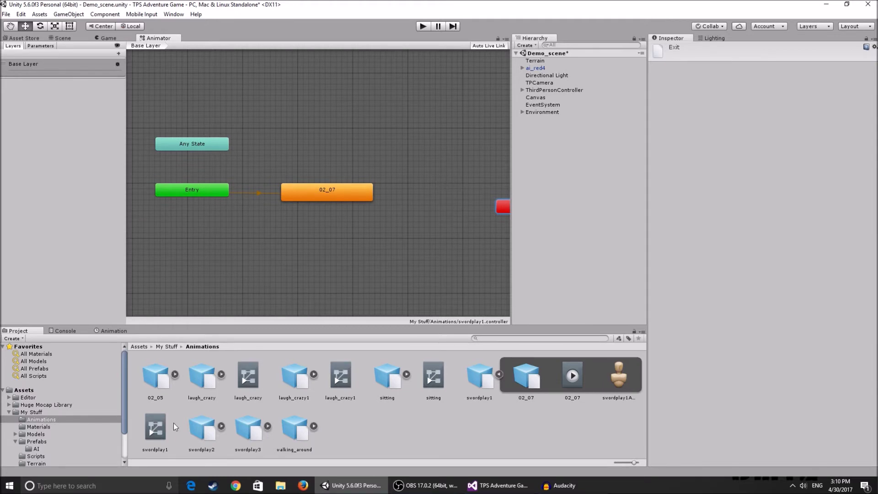
- Collapse the swordplay1 model asset and rename the swordplay1 controller as swordplay
click(500, 374)
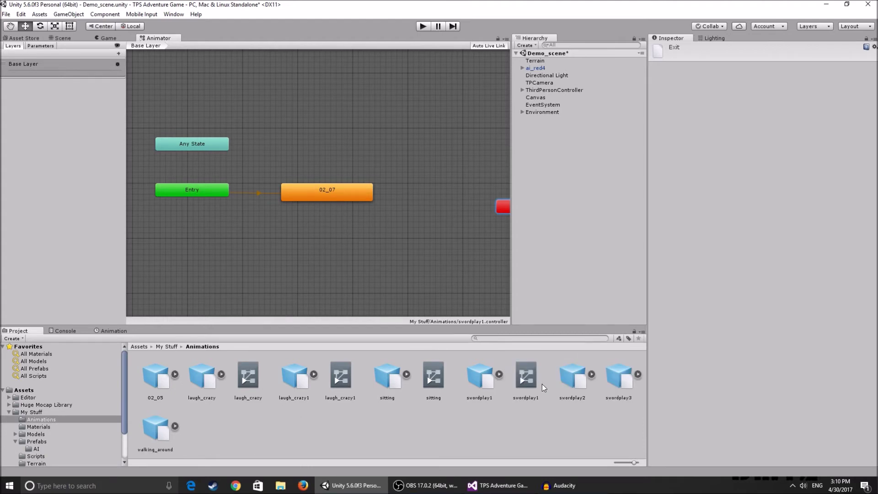
click(529, 382)
key(BackSpace)
key(Return)
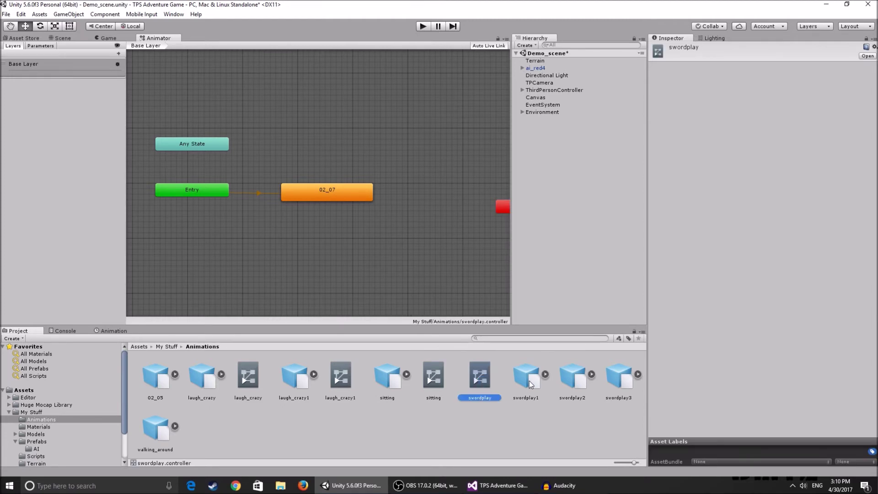
- Add the 02_08 clip from swordplay2 and the 02_09 clip from swordplay3 as states in the swordplay controller
click(591, 374)
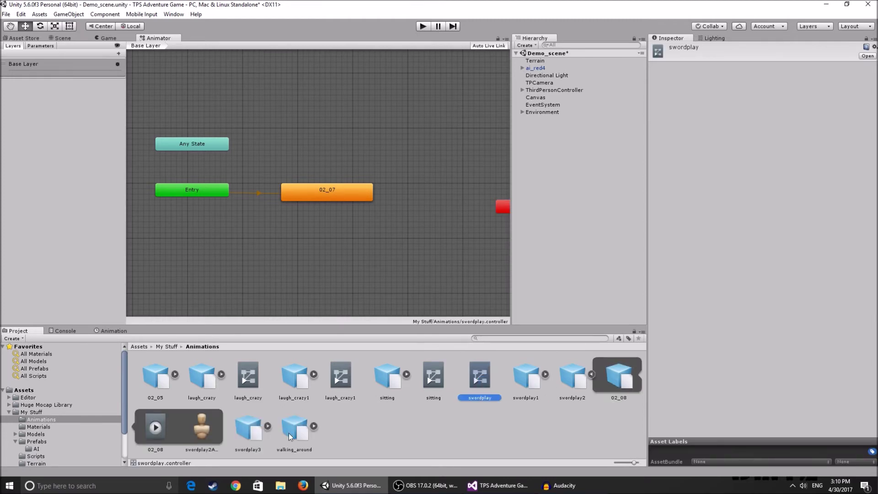
click(268, 426)
drag(156, 427, 388, 153)
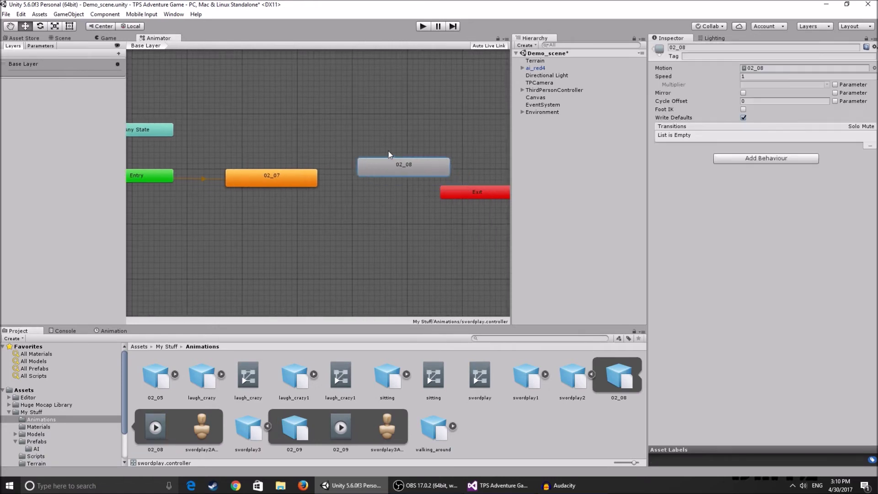
drag(340, 428, 353, 246)
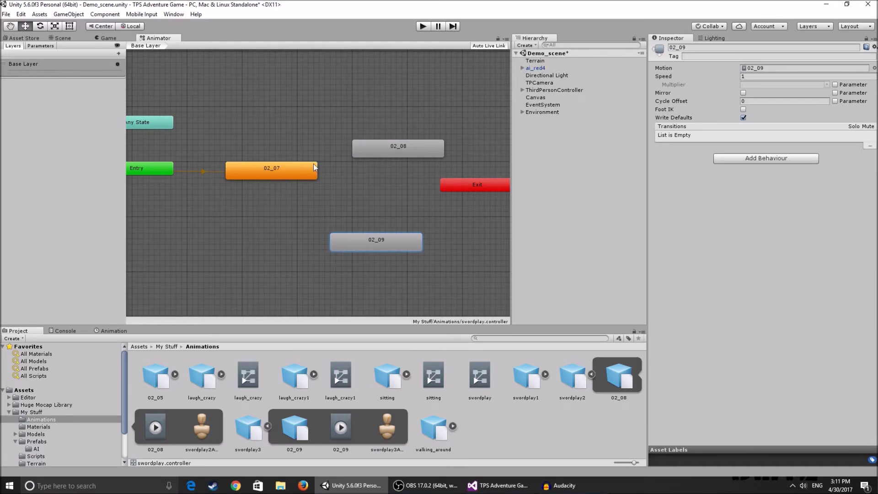
drag(411, 246, 410, 235)
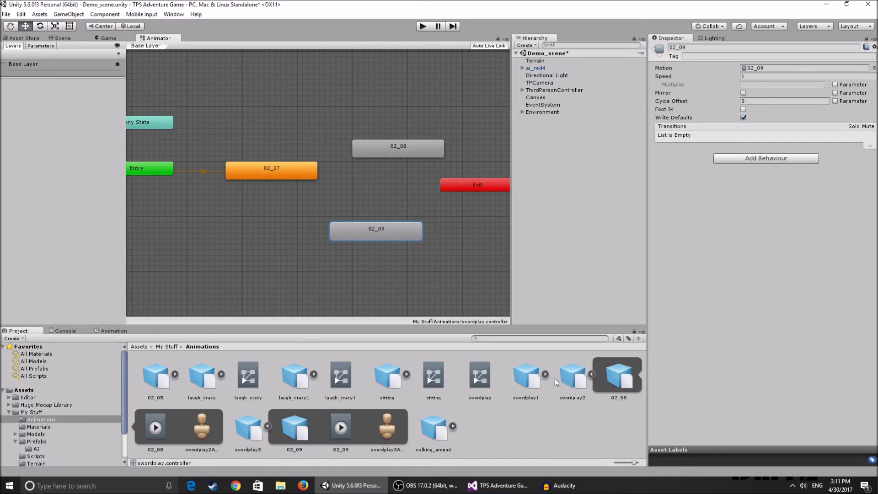
- Disable Loop Time for swordplay1's 02_07 clip, apply the import settings, and check the loop settings of swordplay2 and swordplay3
click(522, 388)
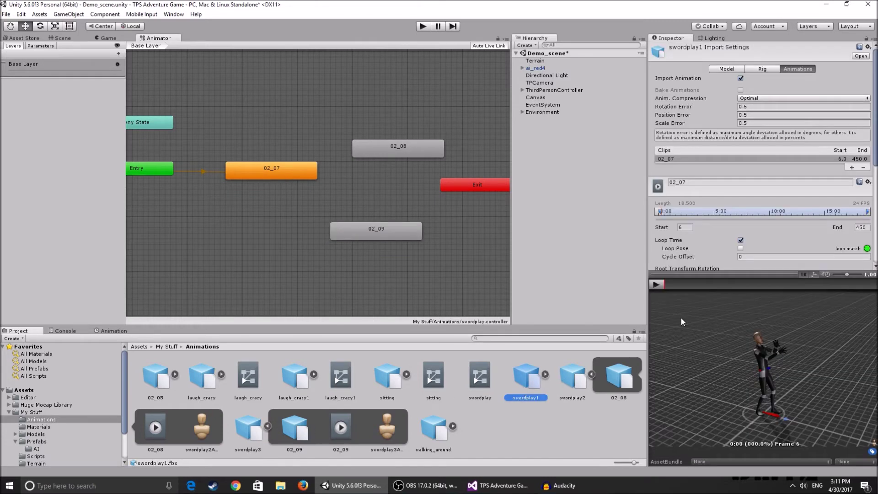
scroll(744, 192, down, 3)
click(741, 185)
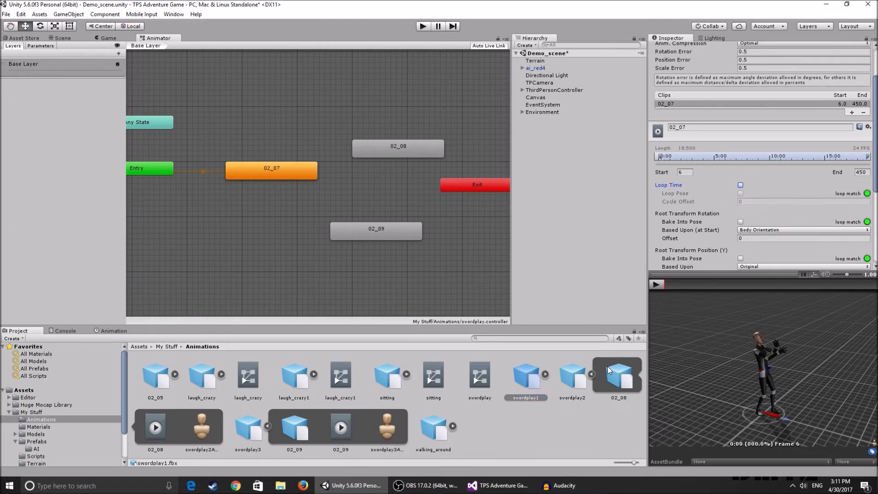
click(577, 377)
click(463, 262)
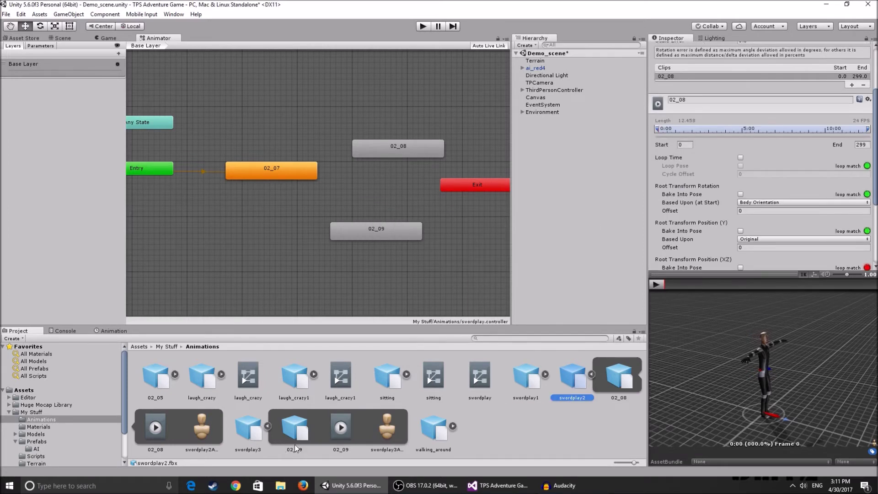
click(260, 433)
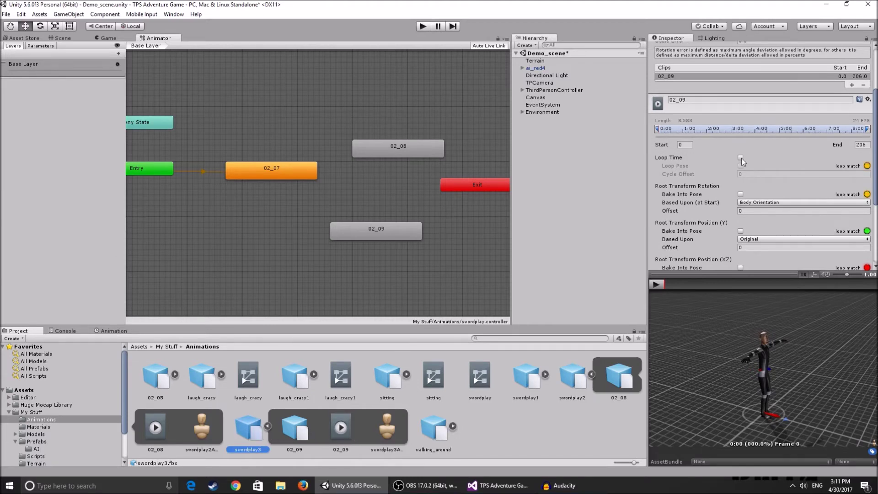
scroll(680, 150, up, 1)
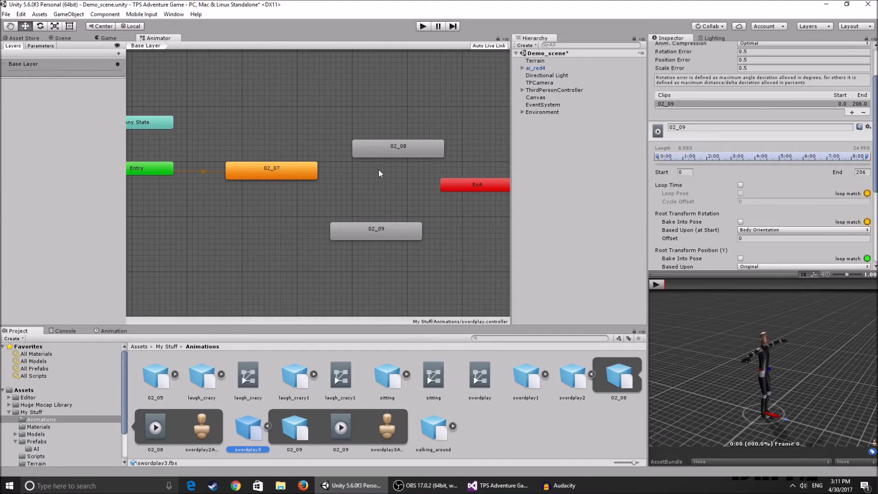
- Make transitions from 02_07 to 02_08, 02_08 to 02_09 and 02_09 back to 02_07, and move 02_09 closer
click(313, 171)
right_click(315, 171)
click(324, 175)
click(293, 170)
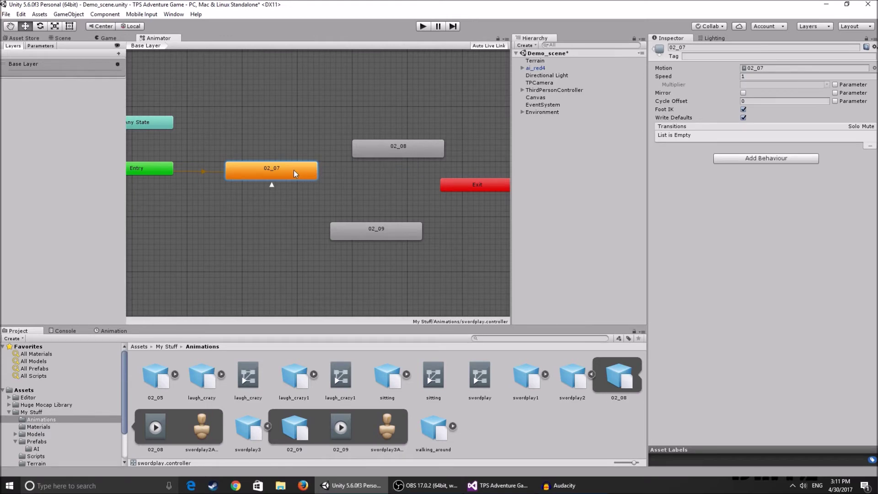
click(358, 150)
right_click(387, 149)
click(409, 154)
click(372, 235)
right_click(371, 234)
click(385, 238)
click(294, 177)
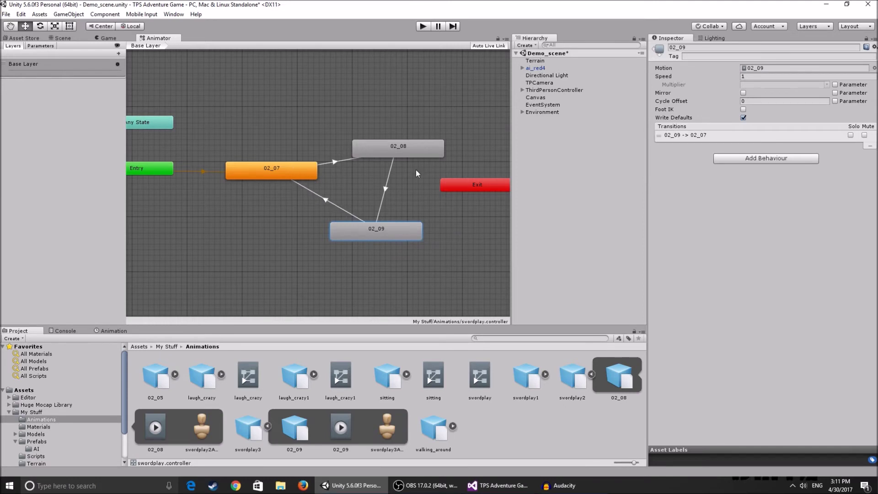
drag(363, 232, 347, 220)
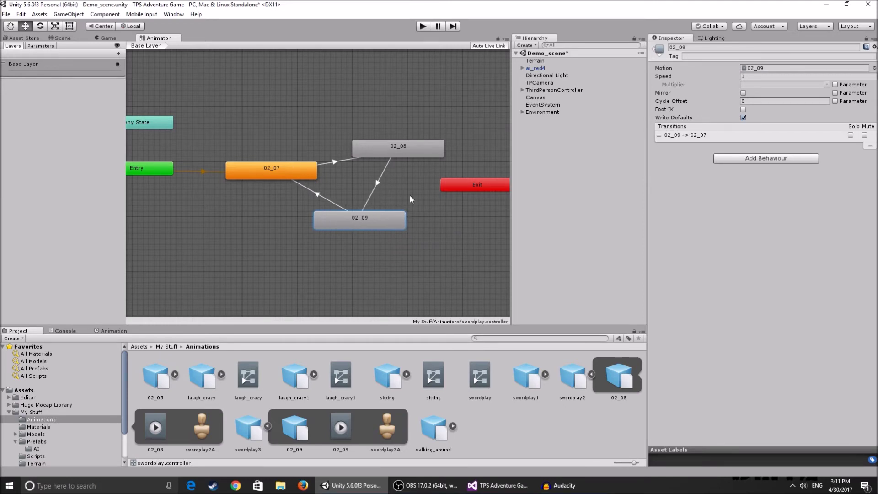
- Enable Foot IK on the 02_08 and 02_09 states of the swordplay controller
click(392, 150)
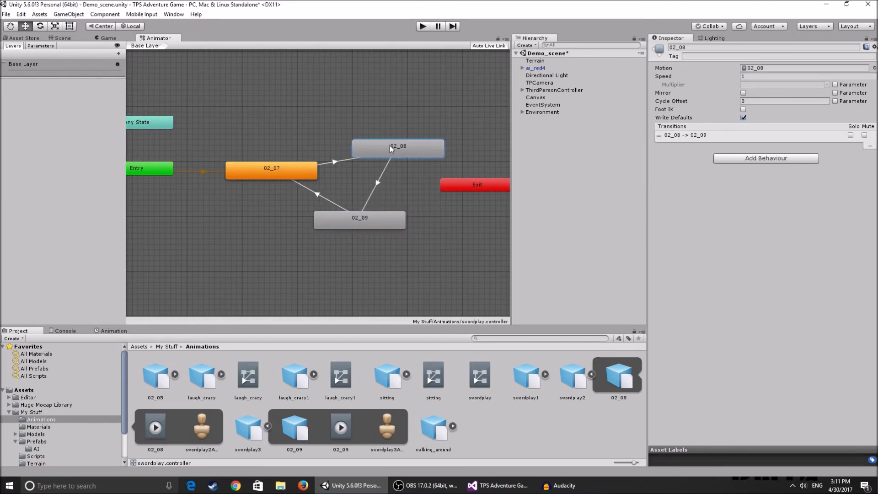
click(744, 110)
click(388, 219)
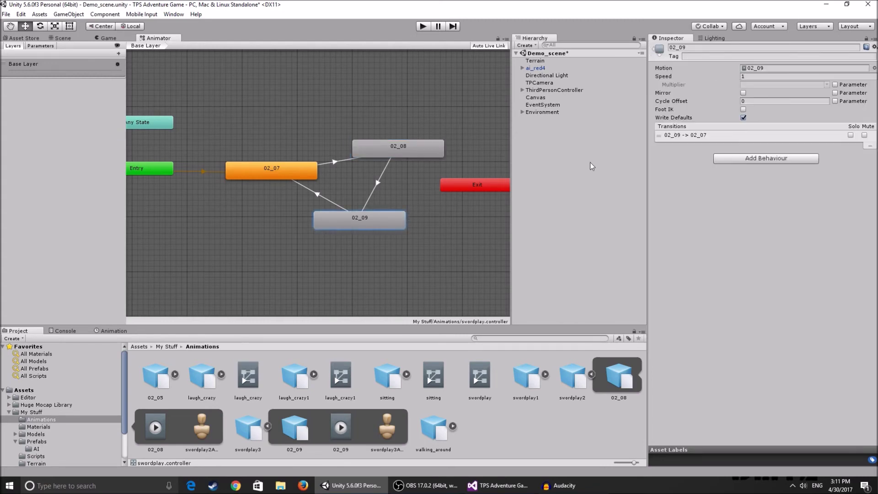
click(743, 109)
- Return to the scene, select ai_red4 and run the game to watch its sword animation
click(65, 39)
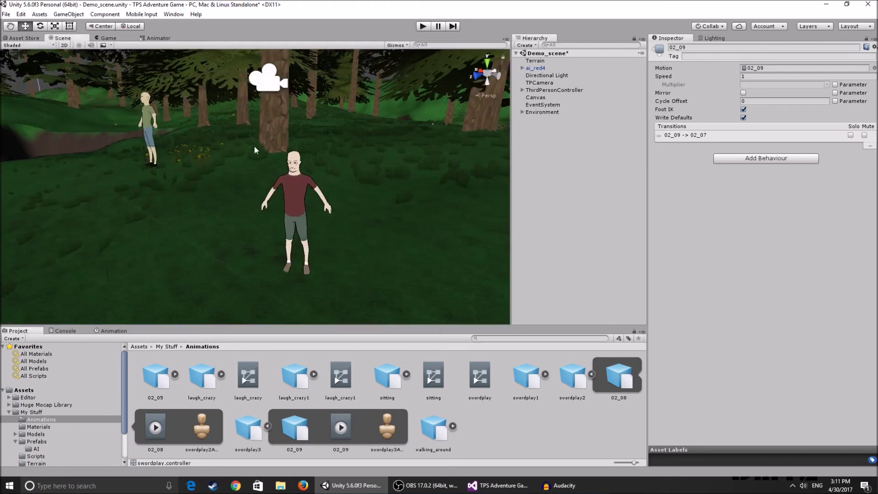
click(306, 188)
double_click(538, 61)
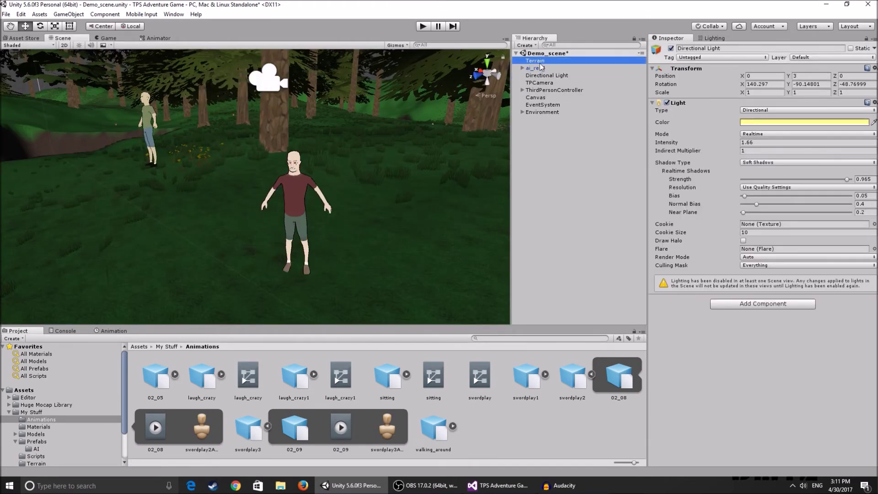
click(542, 68)
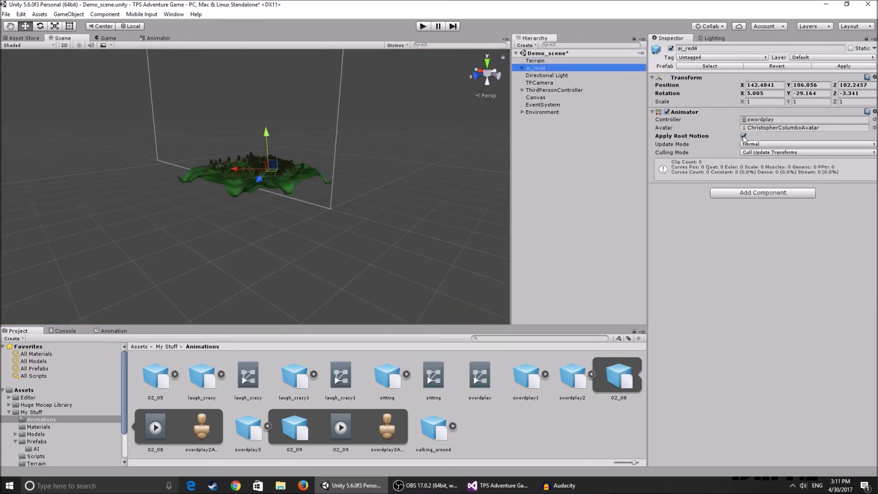
click(423, 26)
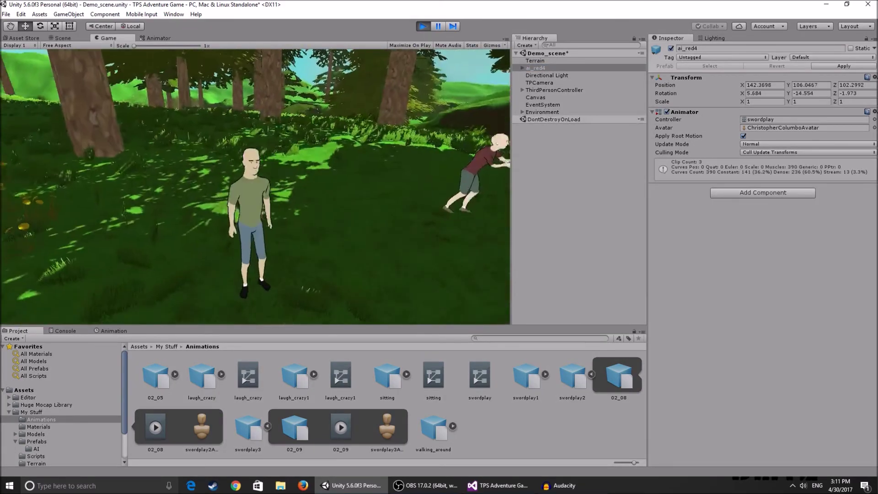
key(w)
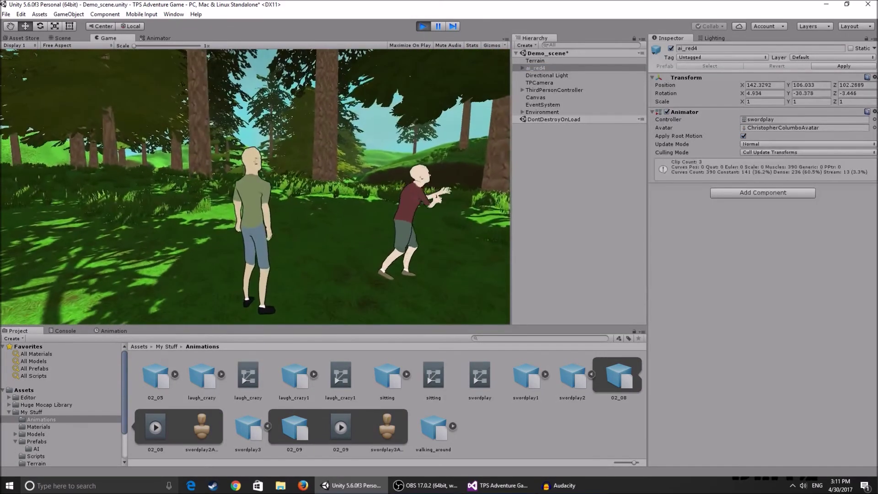
- Watch the swordplay states advance in the Animator during play, check the character in the game, and stop play mode
click(74, 39)
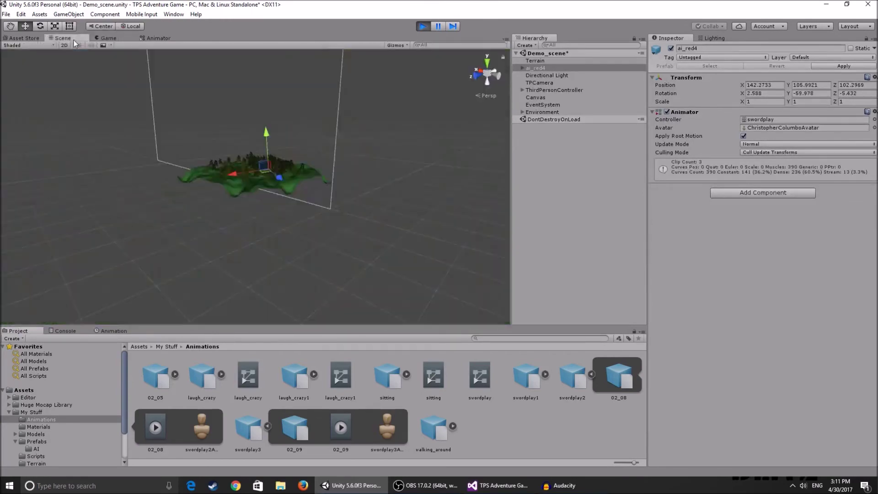
click(155, 38)
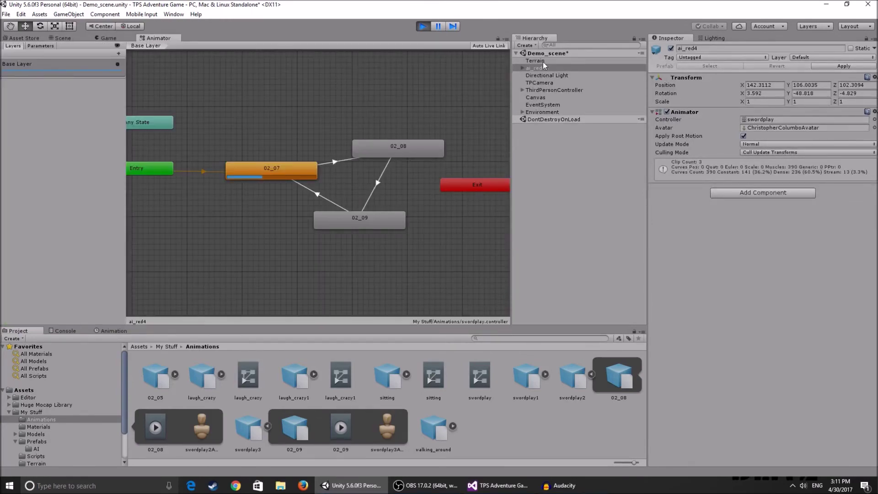
scroll(320, 200, up, 3)
scroll(286, 211, down, 1)
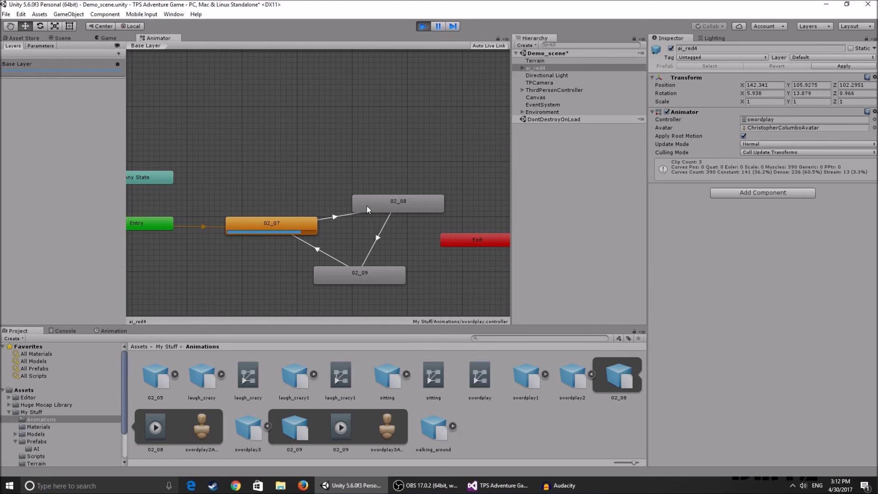
click(110, 40)
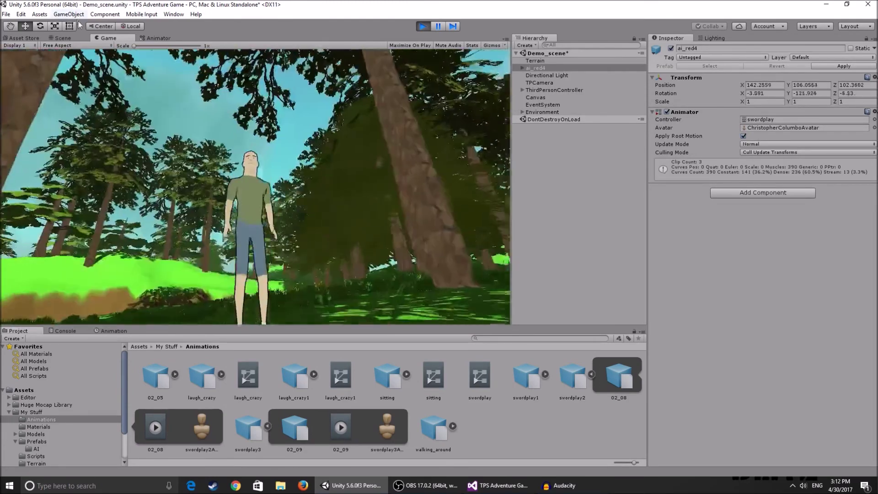
click(154, 38)
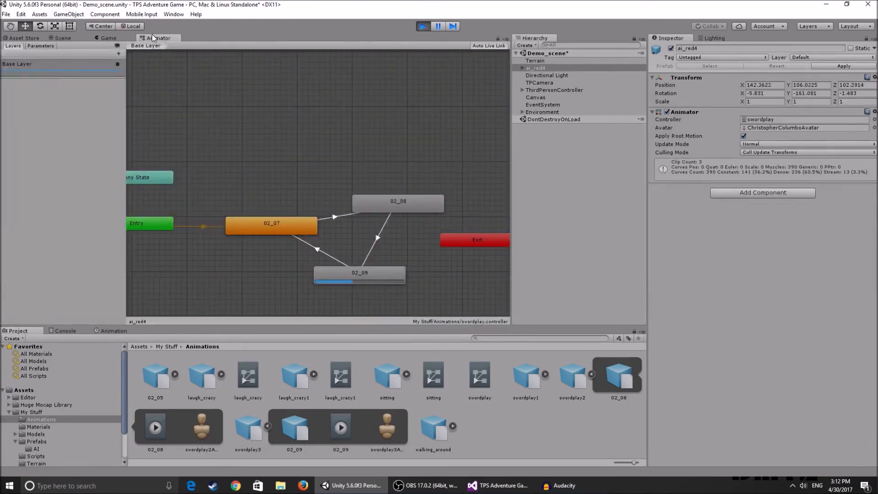
click(422, 28)
- Frame ai_red4 in the scene and examine the root transform settings of swordplay1's 02_07 clip
click(551, 61)
double_click(551, 68)
right_drag(315, 231, 426, 402)
click(532, 374)
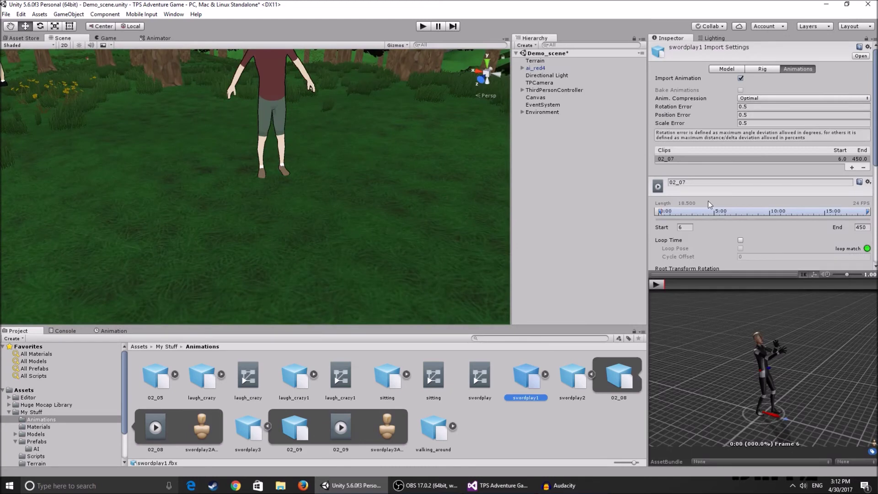
scroll(710, 205, down, 5)
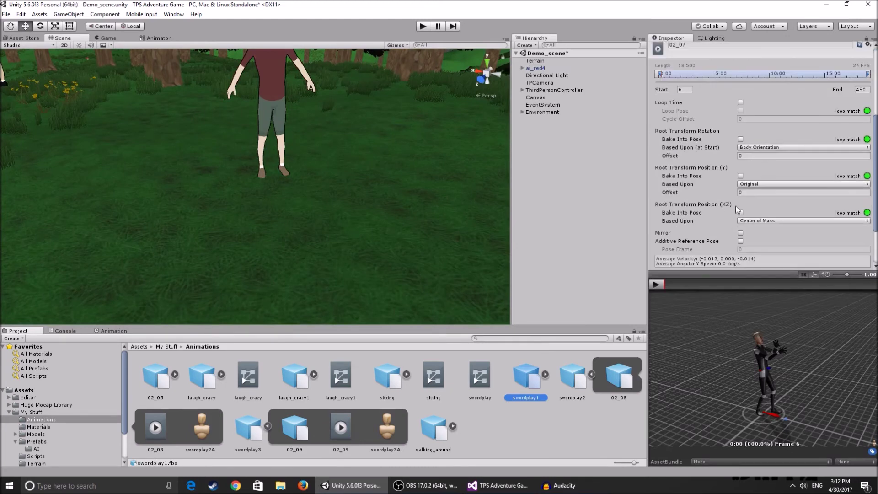
click(741, 176)
click(741, 177)
- Place the sword prefab from the Prefabs folder in the scene beside ai_red4
right_drag(470, 193, 369, 171)
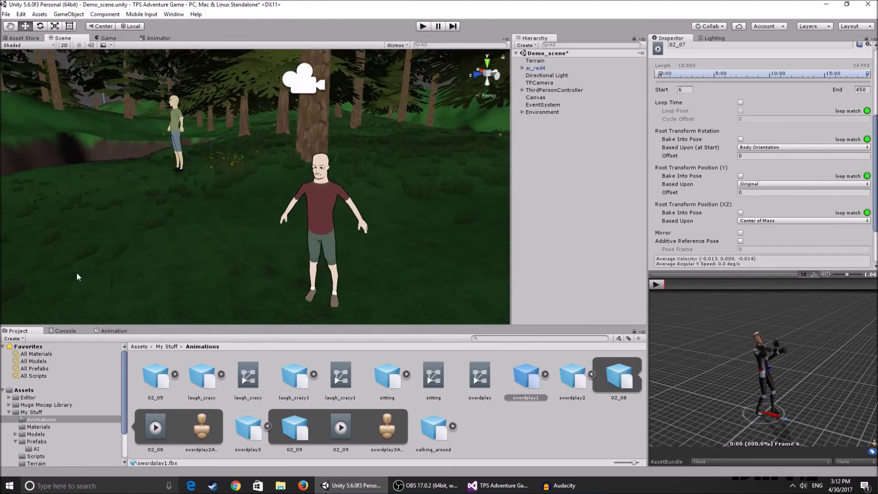
right_drag(279, 260, 374, 247)
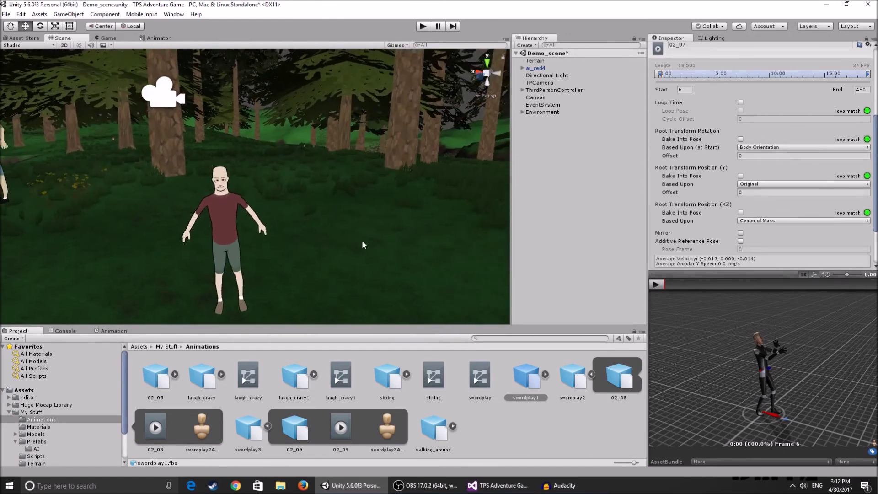
click(40, 441)
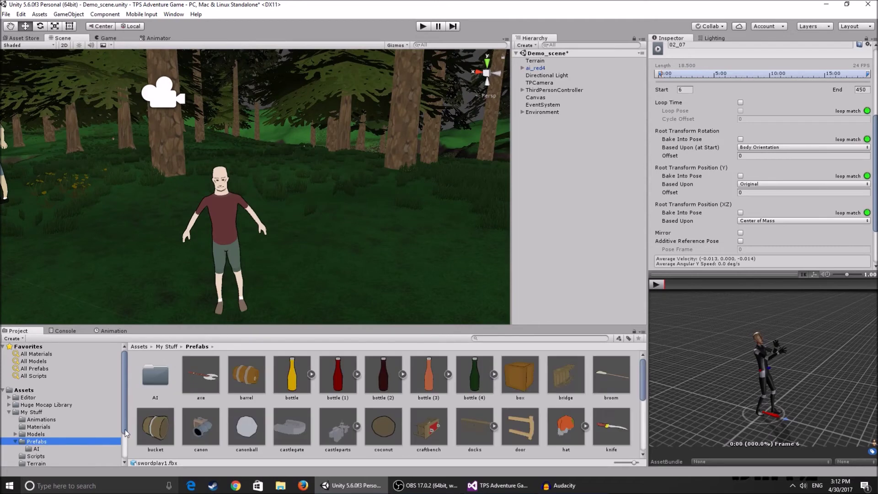
scroll(422, 413, down, 3)
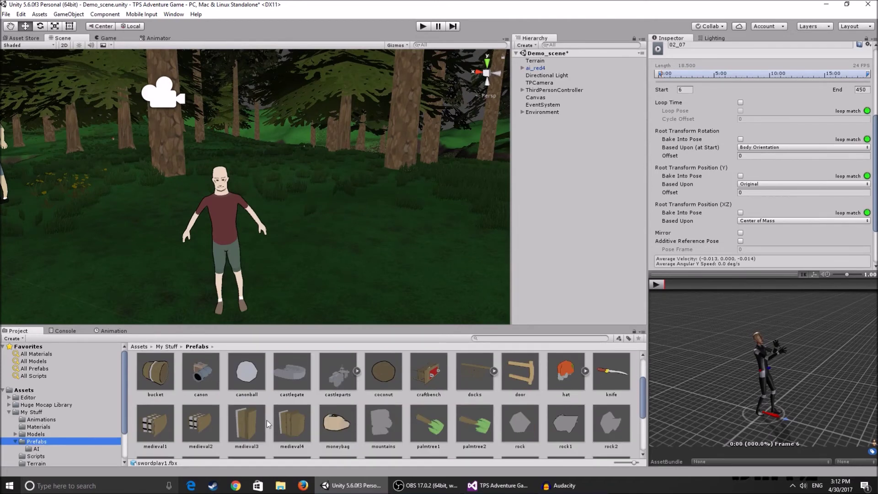
scroll(418, 421, down, 2)
drag(338, 393, 291, 301)
click(464, 260)
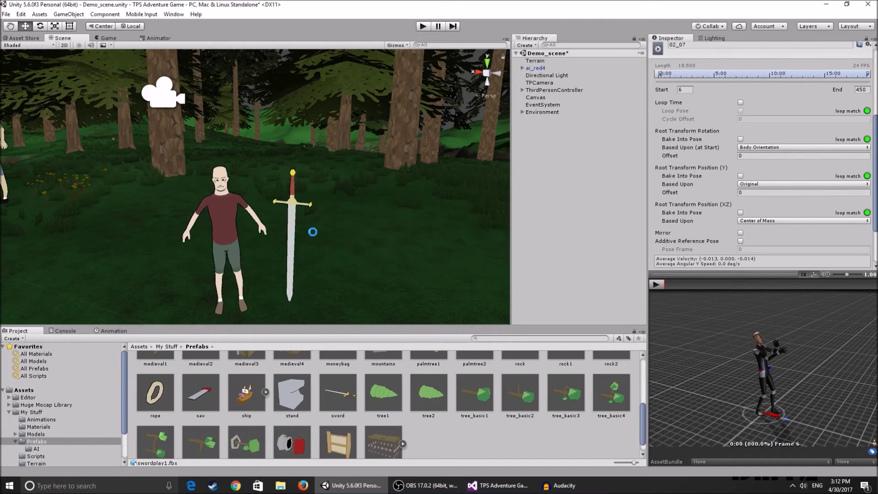
- Scale the sword down uniformly to about 64.59 to suit ai_red4
scroll(340, 237, up, 5)
key(r)
drag(334, 186, 313, 185)
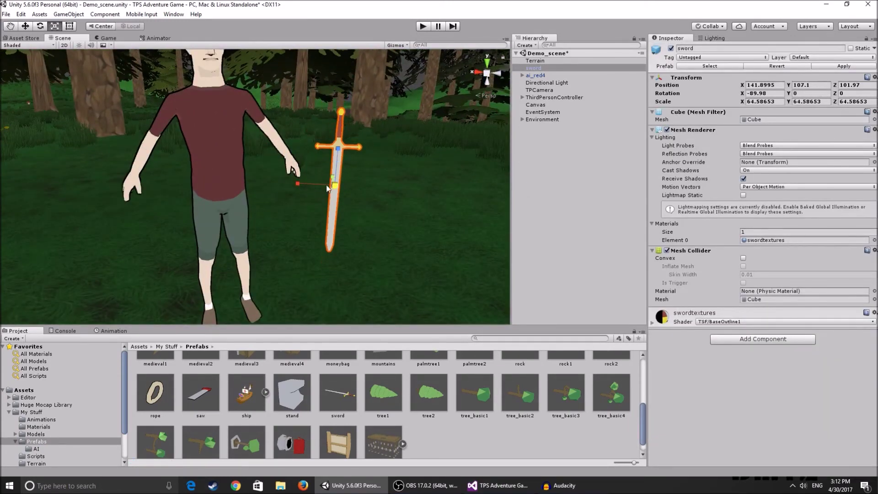
- Expand ai_red4's bone hierarchy through metarig, hips, spine and chest, and select shoulder.R
click(538, 75)
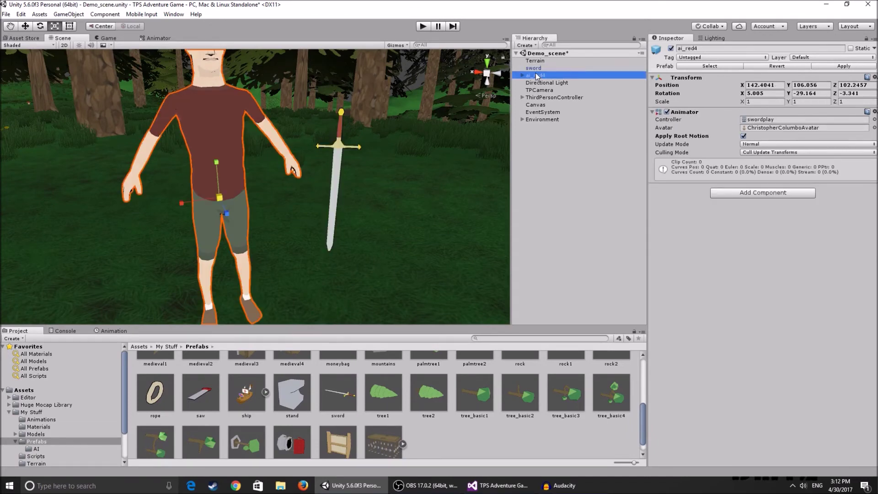
key(Right)
key(Down)
key(Down)
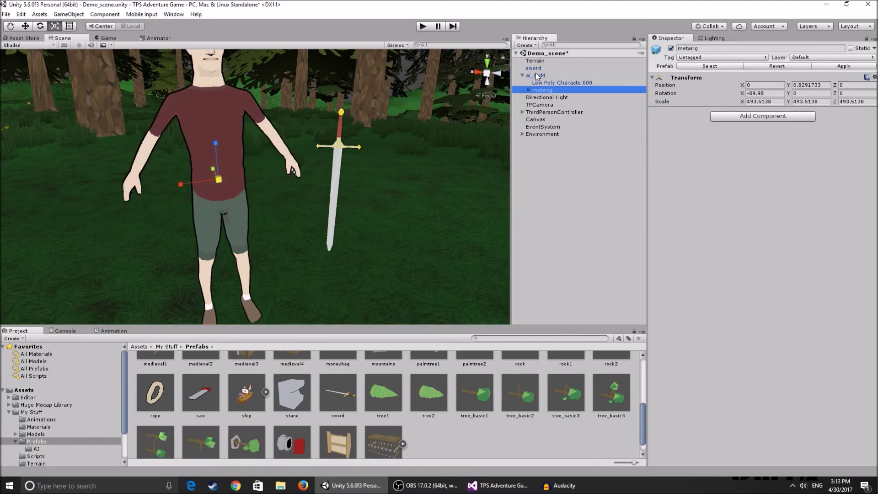
key(Right)
key(Down)
key(Right)
key(Down)
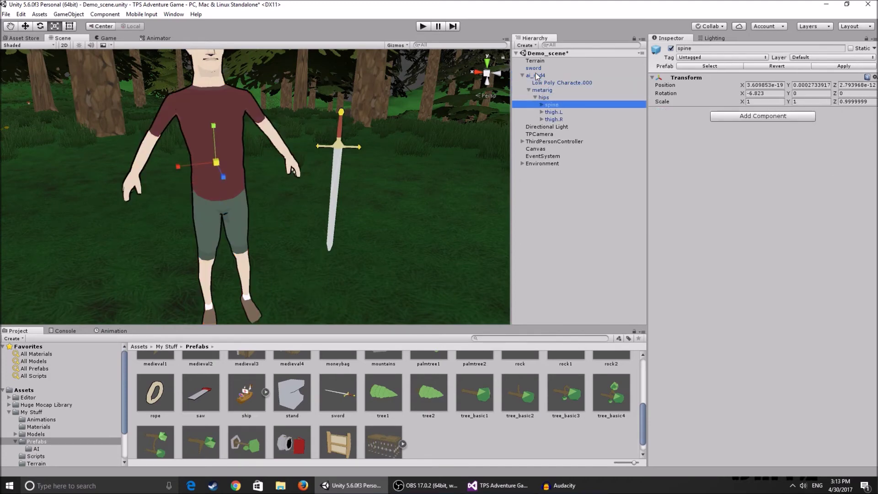
key(Right)
key(Down)
key(Right)
key(Down)
key(Down)
key(Down)
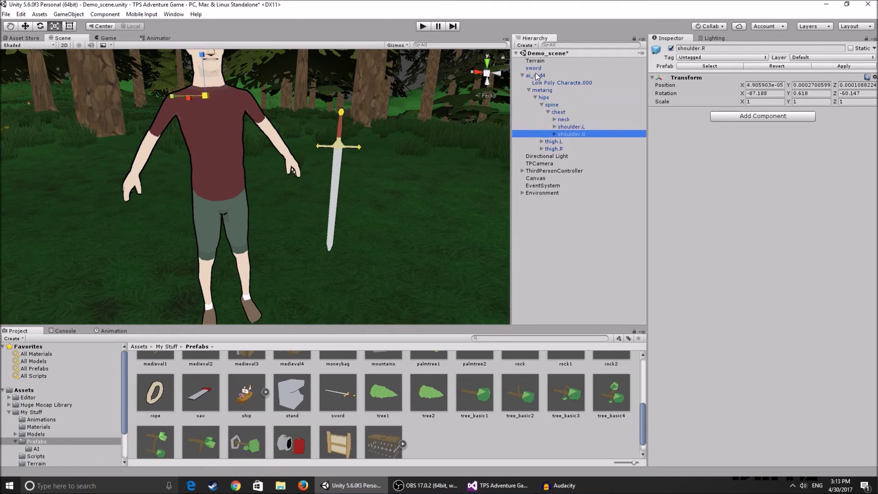
- Locate the 02_08 state's motion clip and preview it to see which hand swings the sword
click(141, 39)
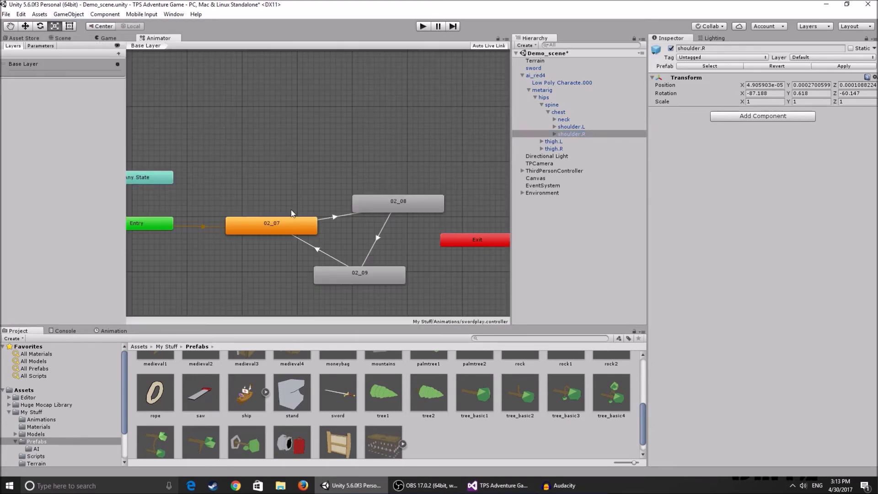
click(307, 224)
click(443, 212)
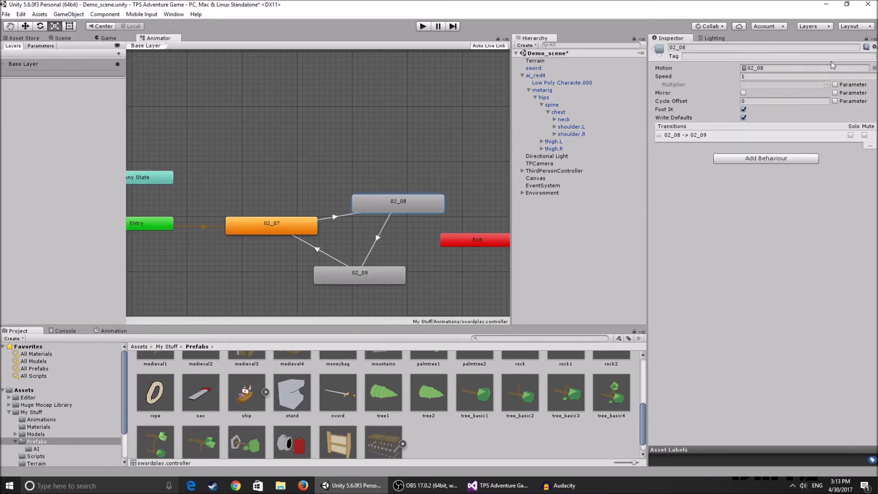
click(801, 67)
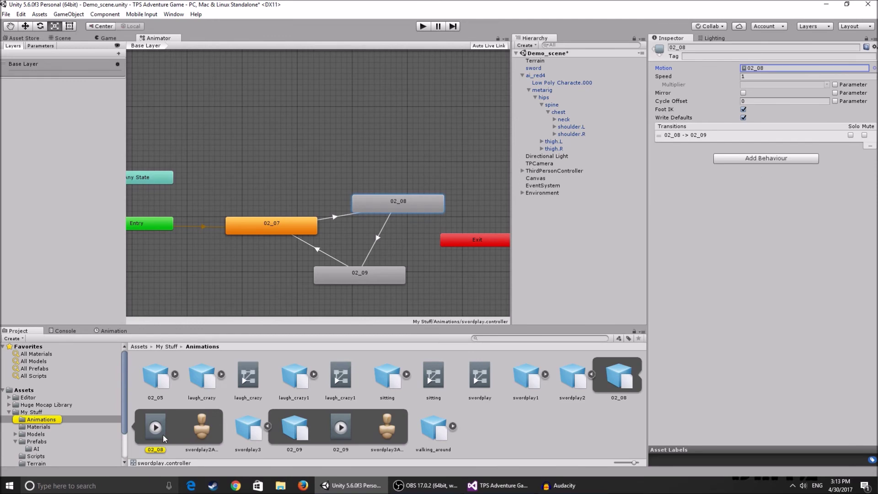
click(164, 439)
click(657, 284)
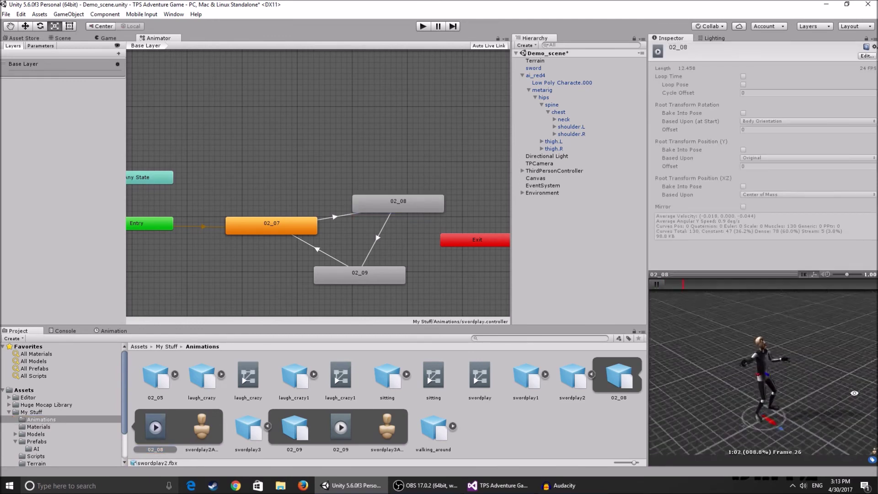
click(662, 286)
- Expand ai_red4's shoulder.R bone chain in the hierarchy down to hand.R and make the sword a child of hand.R
click(60, 40)
alt+drag(236, 126, 331, 162)
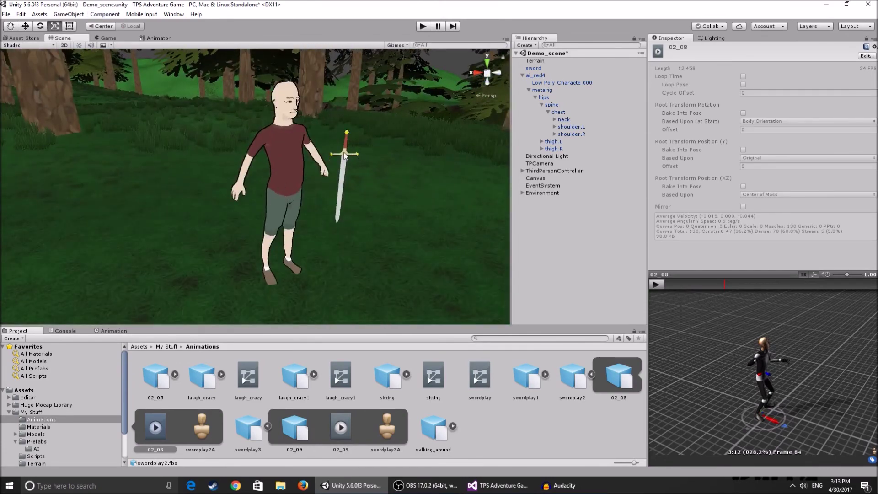
click(487, 118)
click(540, 164)
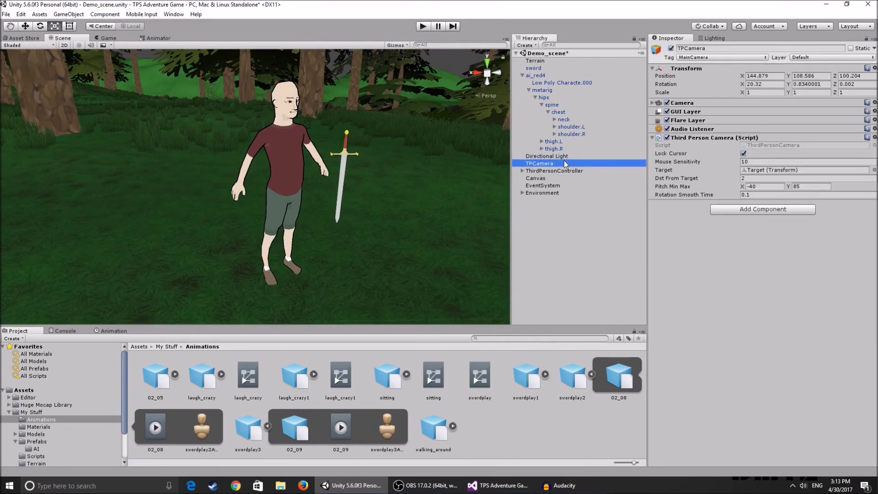
click(573, 132)
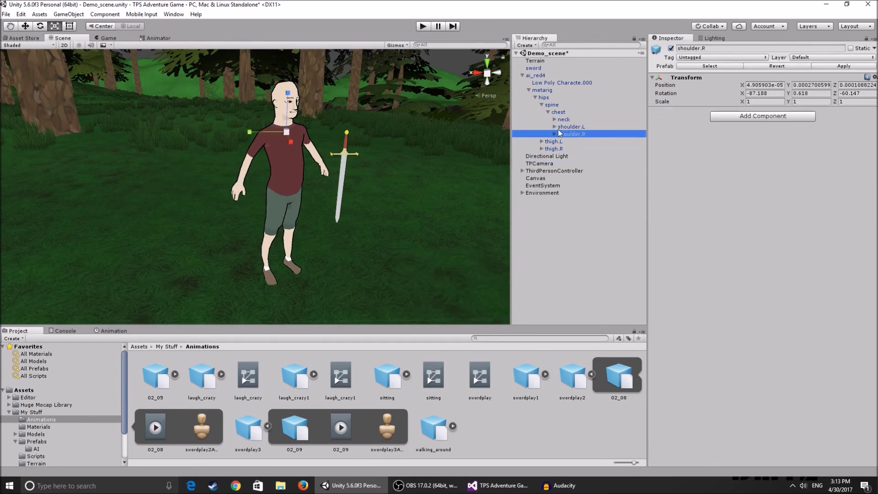
key(Right)
key(Right)
key(Right)
key(Down)
key(Right)
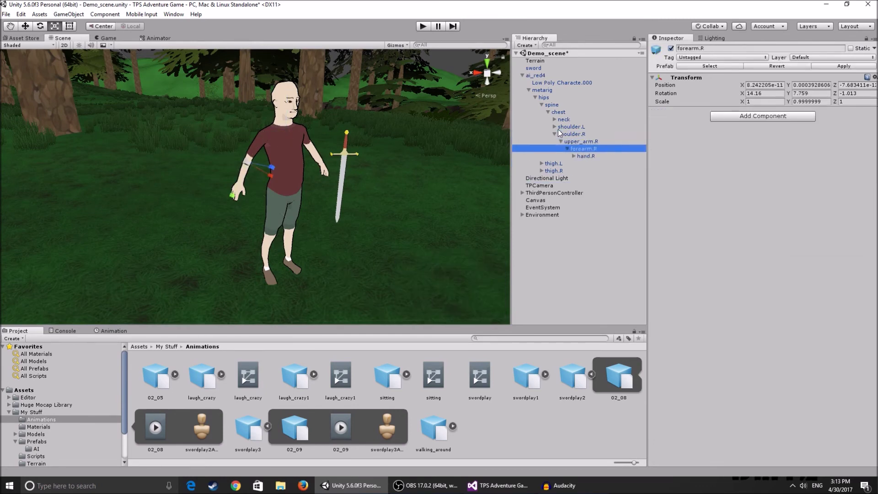
key(Down)
key(Right)
click(539, 68)
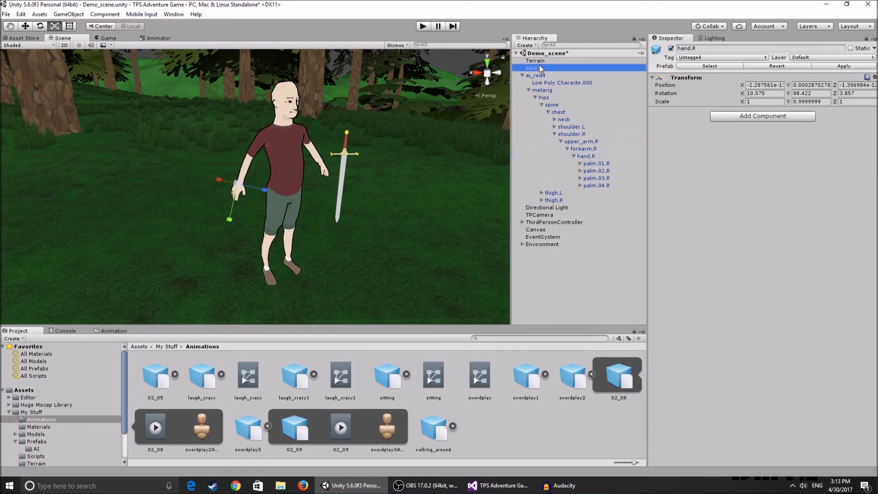
drag(586, 160, 586, 159)
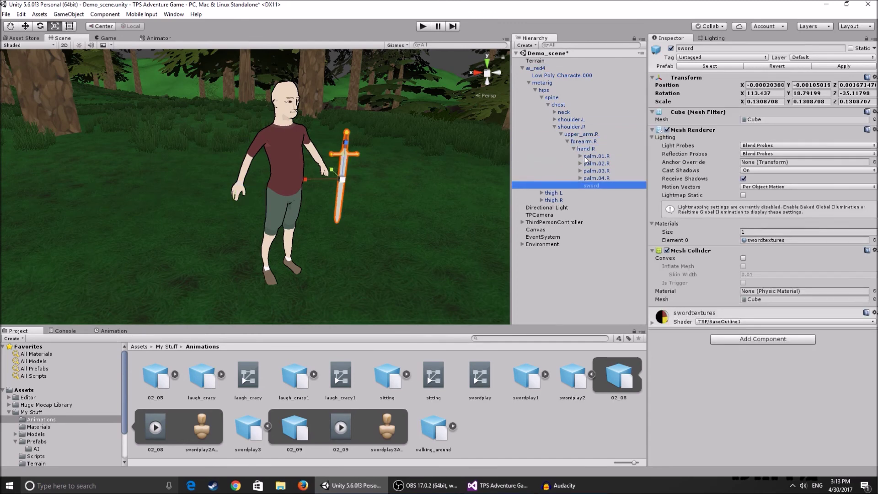
- Set the sword's position to 0 on X, Y and Z, relative to its parent hand.R
click(767, 85)
key(BackSpace)
click(817, 86)
key(BackSpace)
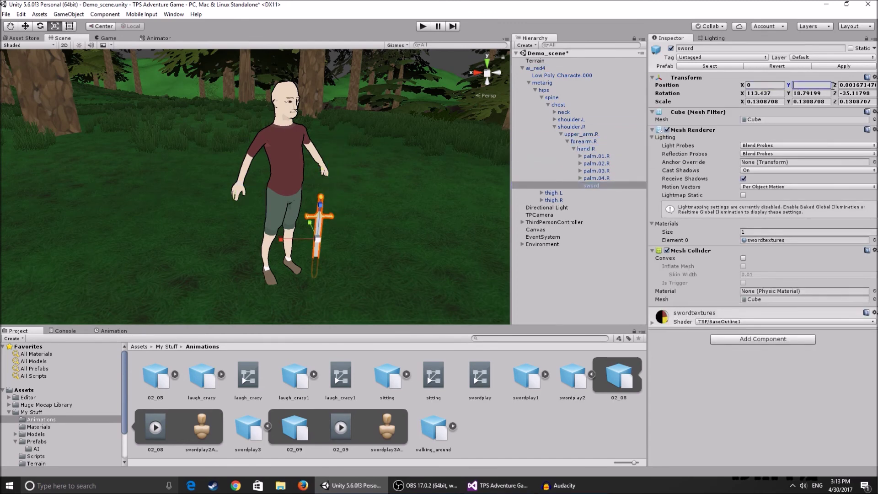
key(BackSpace)
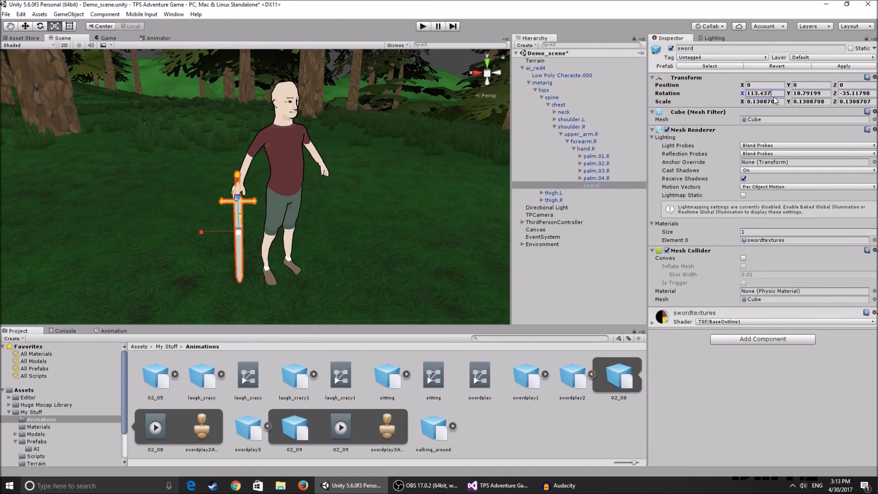
- Set the sword's rotation to 0 on X, Y and Z
text(0)
click(811, 94)
key(BackSpace)
key(BackSpace)
- Rotate the sword about its Y axis to about 75.8° and reset its position to 0
alt+drag(155, 188, 257, 192)
scroll(257, 193, up, 2)
key(e)
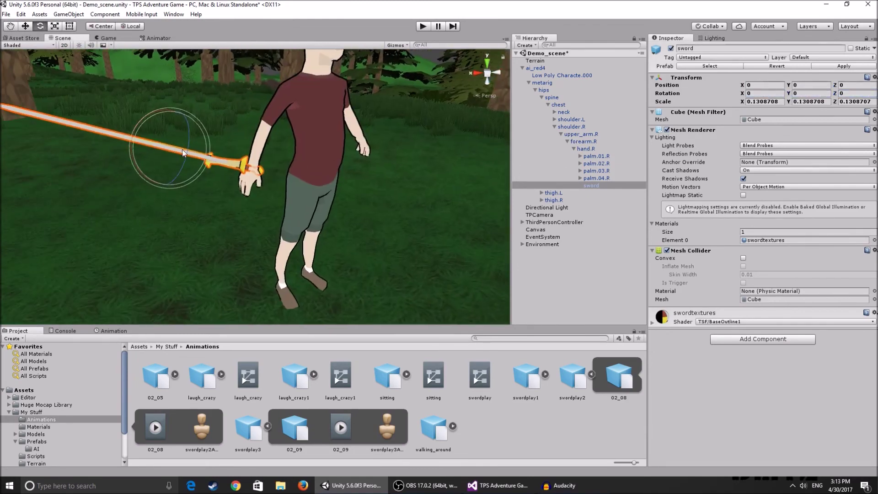
drag(203, 158, 243, 162)
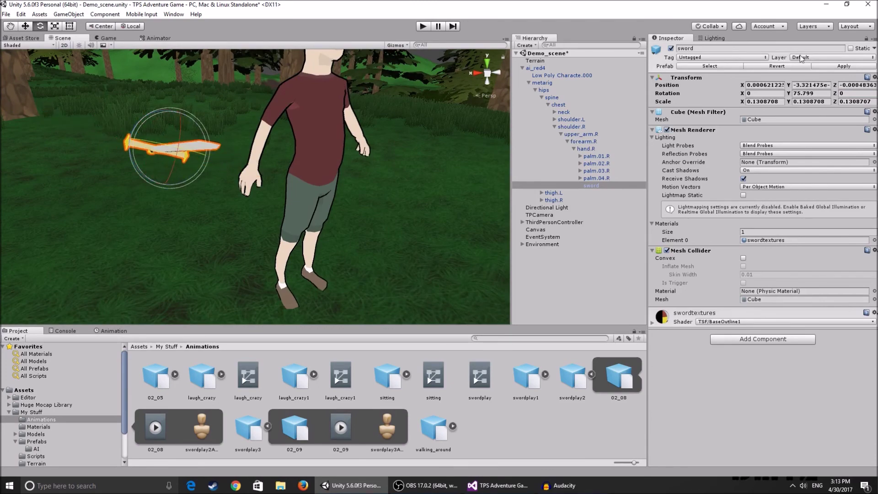
text(0)
click(813, 85)
text(0)
- Turn the sword to a Z rotation of about 55.35° and set its position to 0 on all three axes
alt+drag(135, 168, 269, 186)
key(w)
alt+drag(311, 165, 143, 155)
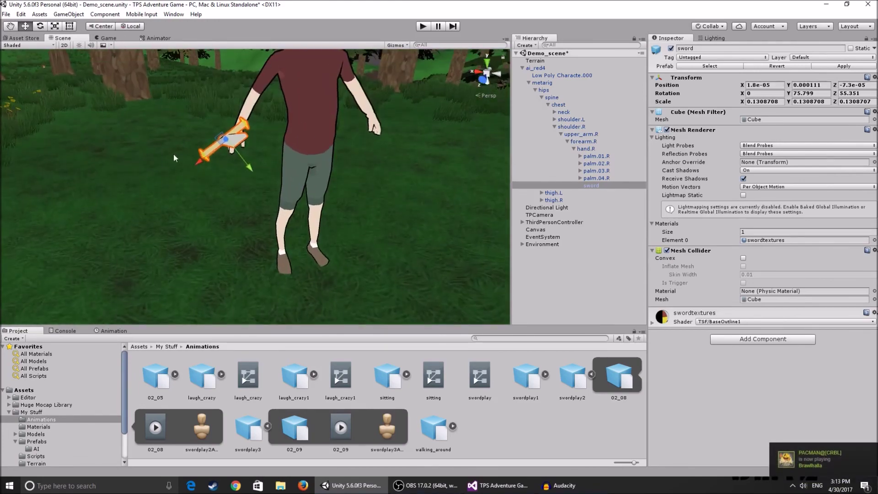
drag(249, 166, 269, 176)
click(764, 86)
click(816, 86)
key(BackSpace)
click(856, 86)
key(BackSpace)
- Try lowering the sword along the global vertical axis, undo the move and return the gizmo to local orientation
alt+drag(347, 132, 91, 114)
click(136, 26)
alt+drag(238, 110, 274, 132)
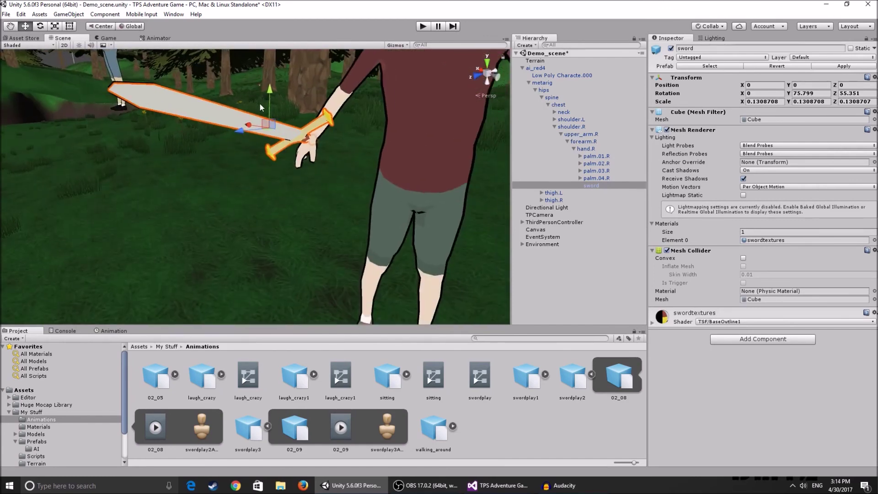
drag(268, 99, 272, 121)
key(ctrl+z)
key(x)
- Rotate the sword in local orientation and shift it along its axes to bring the handle to ai_red4's right hand
key(e)
drag(272, 157, 256, 125)
key(w)
drag(298, 177, 348, 194)
drag(291, 220, 296, 206)
drag(349, 189, 341, 184)
- Refine the sword's fit in the palm, rotating it to about 9.42, 98.87, 102.57 and moving the handle into the grip
right_drag(341, 185, 327, 186)
alt+drag(327, 186, 8, 151)
right_drag(7, 151, 34, 149)
key(e)
drag(223, 108, 225, 98)
key(w)
drag(220, 147, 235, 106)
key(w)
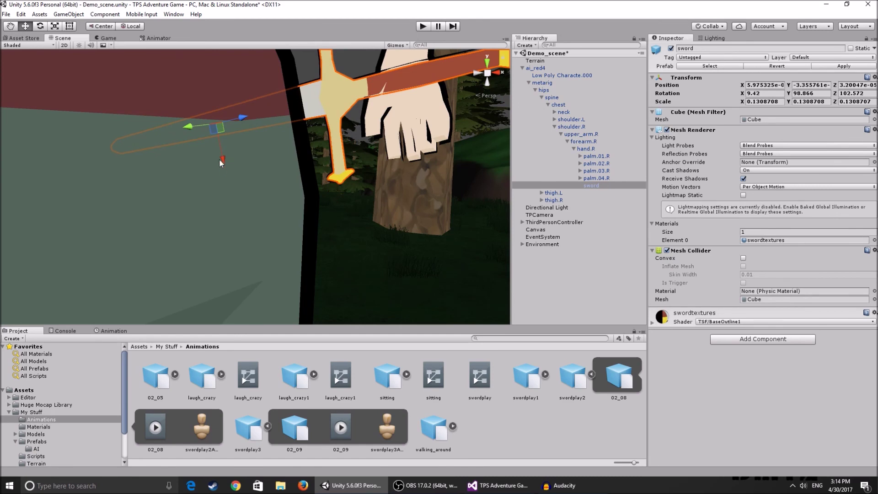
- Make a slight final rotation adjustment to the sword in the hand and deselect it
key(e)
drag(227, 145, 230, 149)
scroll(229, 149, down, 6)
click(267, 126)
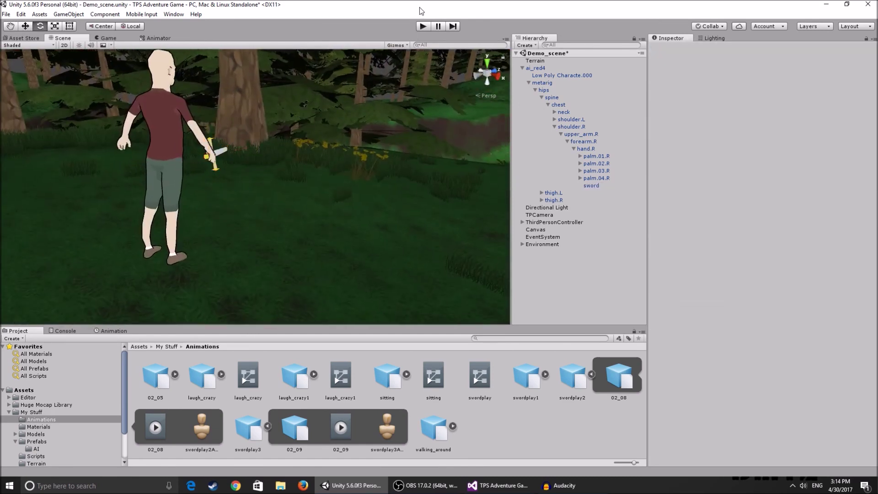
- Run the game, walk the player near ai_red4 to watch the sword animation, and stop play mode
click(420, 28)
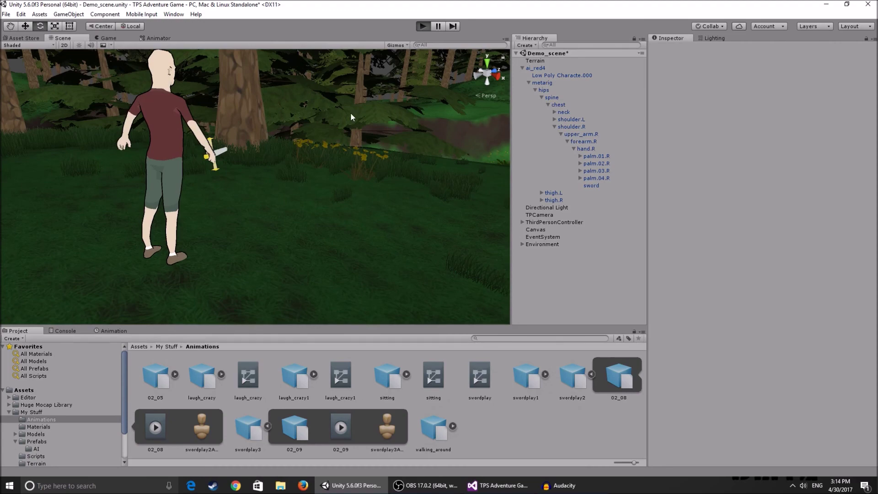
key(w)
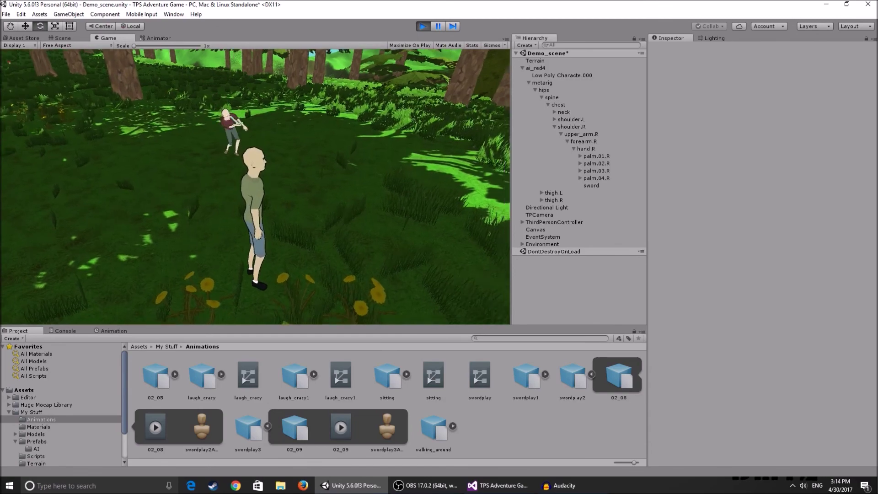
click(424, 26)
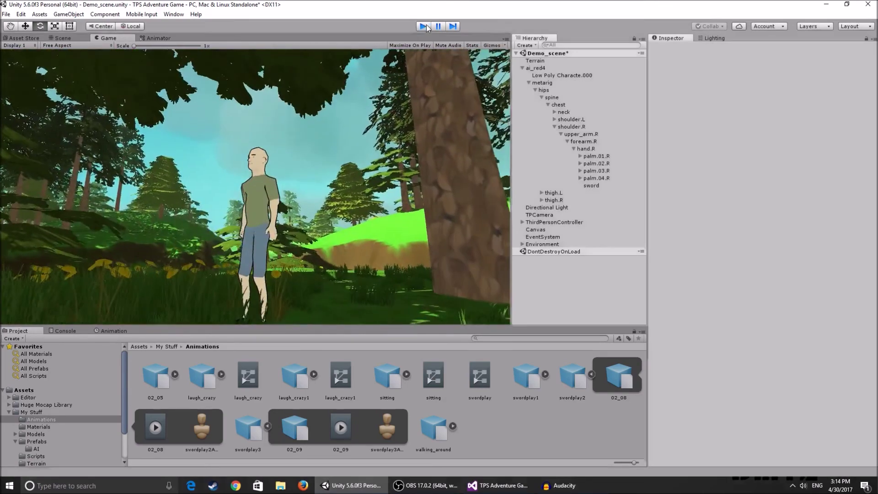
- Examine ai_red4 holding the sword and the nearby player character from several angles in the scene
alt+drag(392, 95, 327, 143)
alt+drag(255, 138, 82, 66)
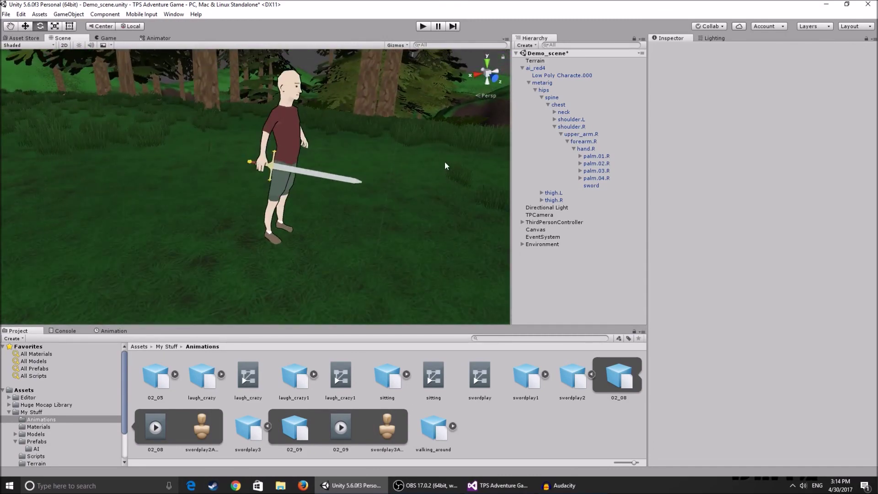
right_drag(375, 195, 523, 182)
right_drag(334, 183, 537, 178)
right_drag(386, 175, 742, 177)
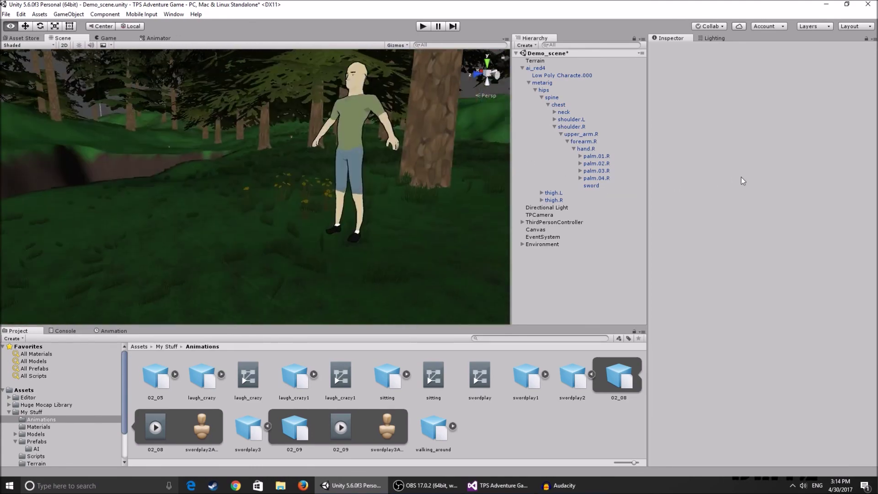
right_drag(207, 181, 471, 194)
key(s)
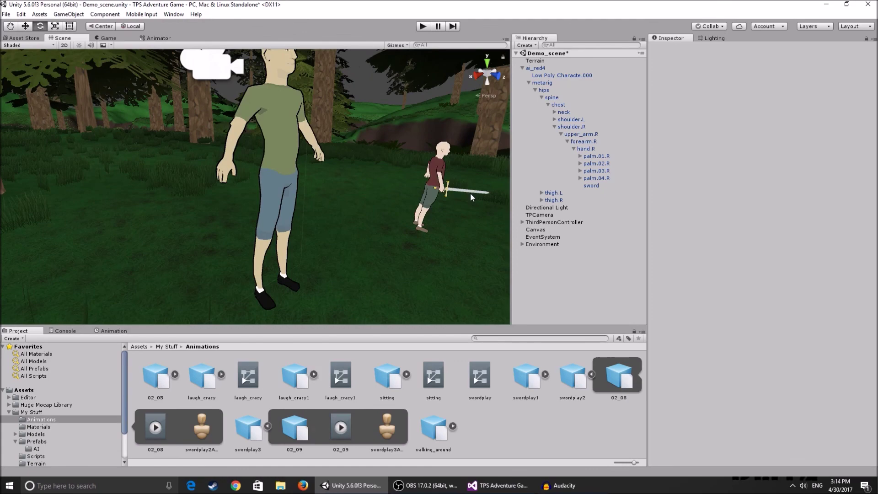
mouse_move(471, 195)
right_down()
mouse_move(455, 165)
mouse_move(483, 184)
right_up()
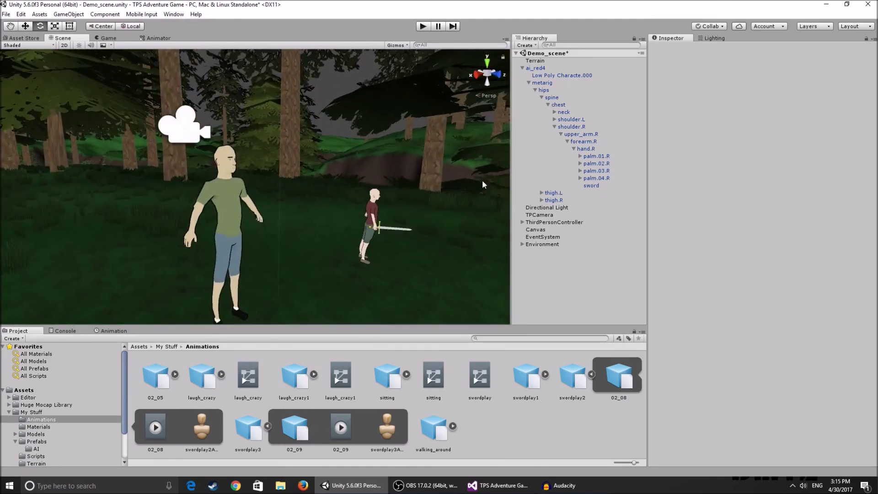